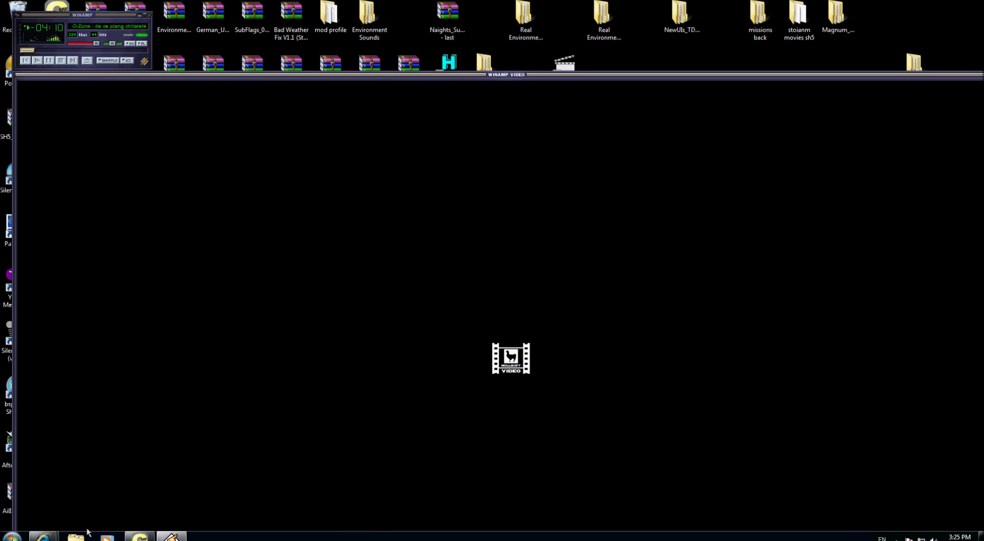
left_click(140, 536)
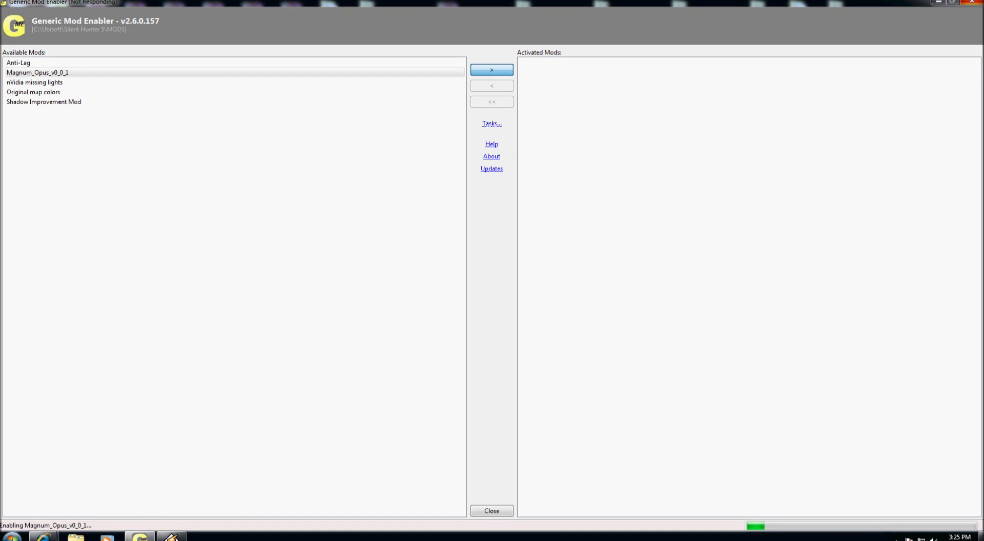
left_click(981, 536)
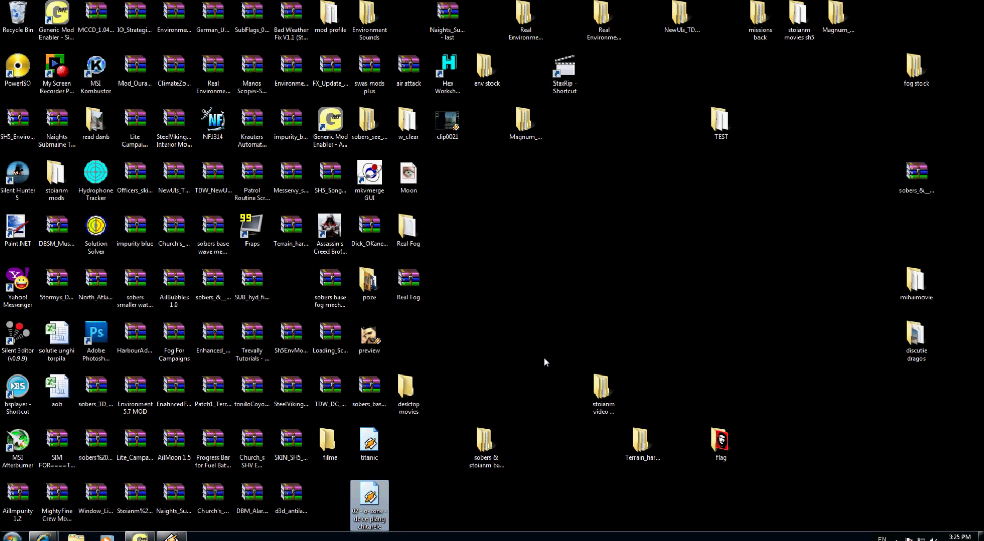
left_click(139, 536)
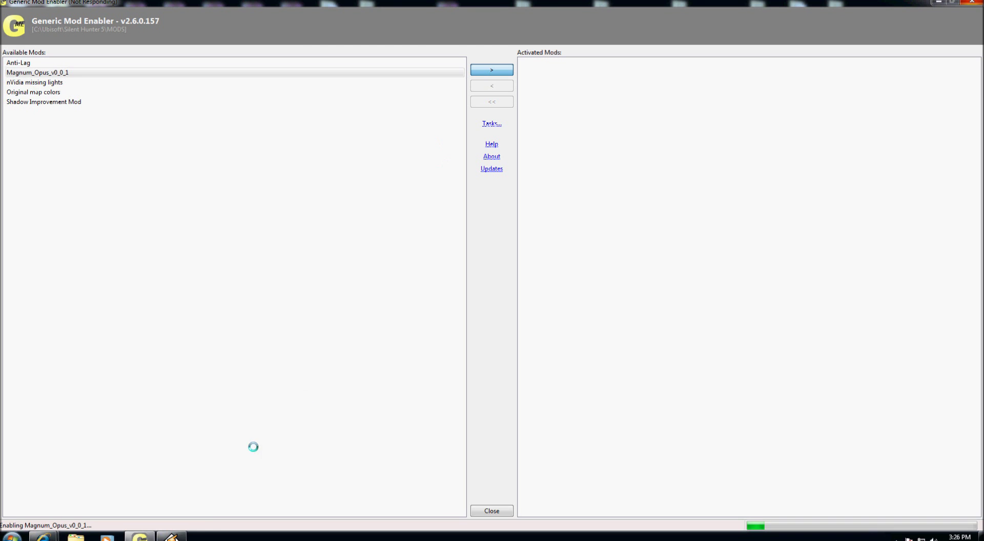
left_click(106, 537)
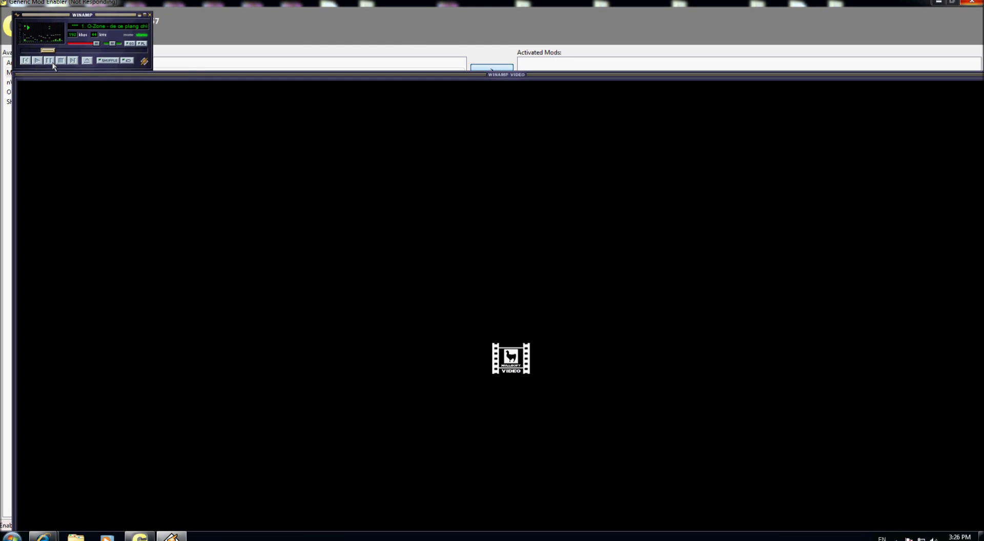
left_click(719, 14)
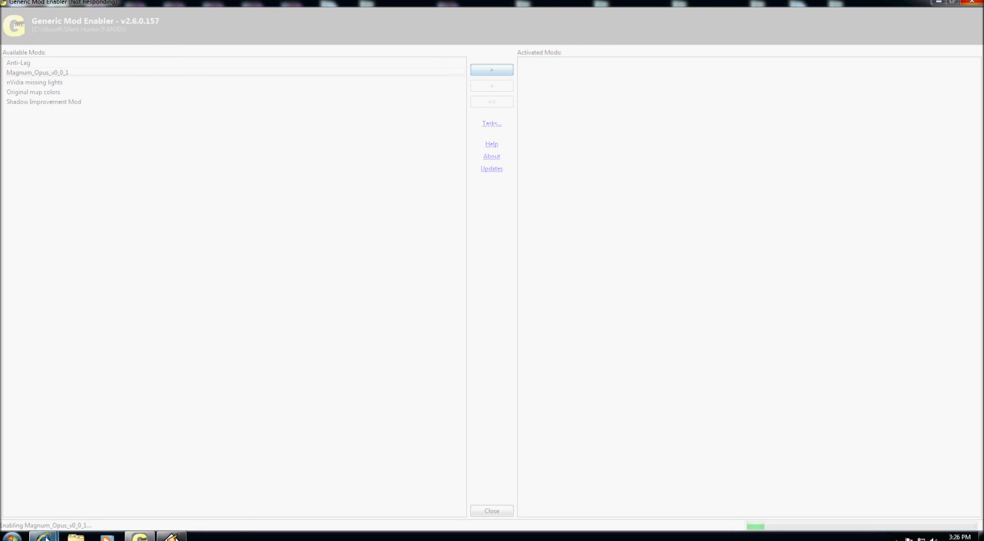
Switch to the SUBSIM forum in Internet Explorer, dismiss the private message prompt, and browse the User CP and Silent Hunter 3 - 4 - 5 section.
mouse_move(44, 537)
left_click(73, 466)
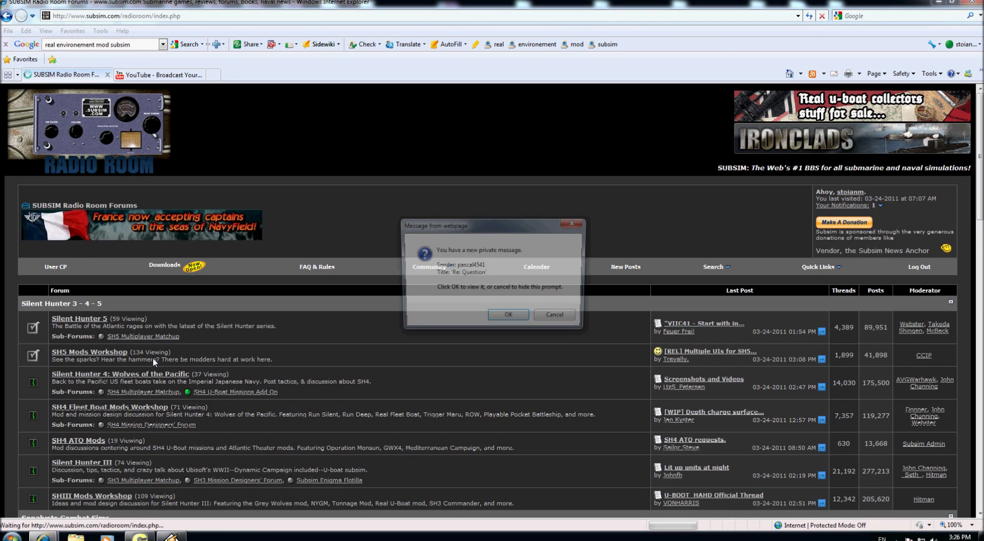
left_click(559, 319)
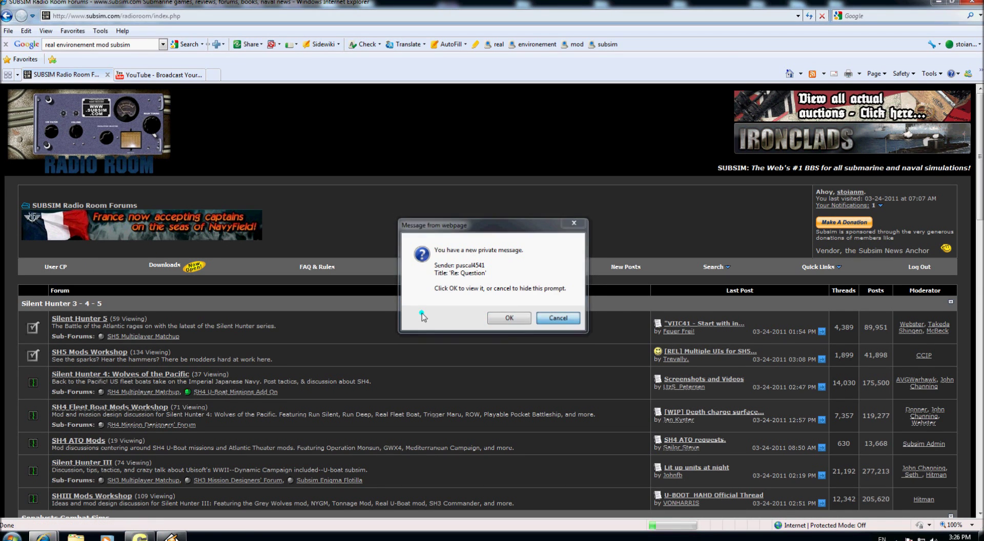
left_click(58, 269)
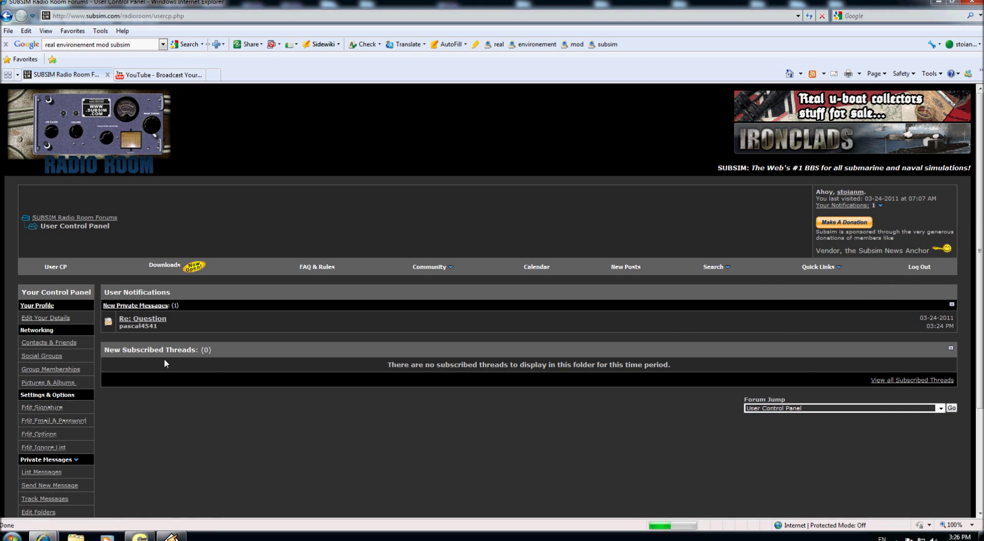
left_click(79, 218)
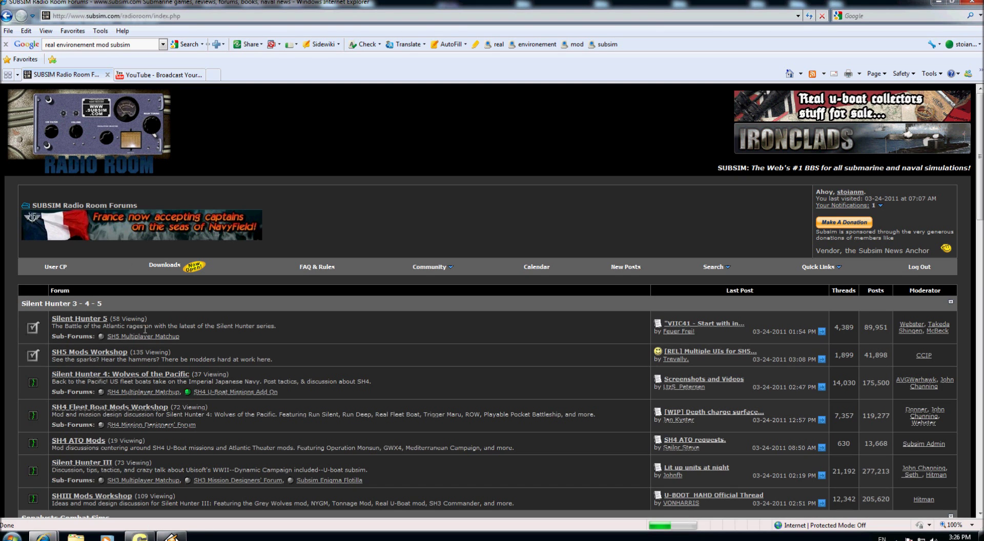
left_click(96, 306)
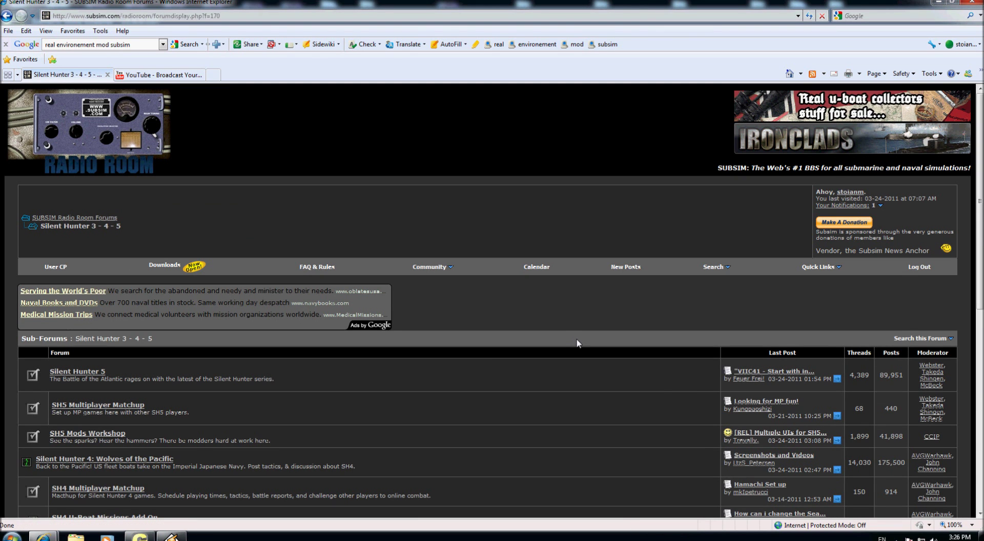
Look through the uploaded videos on the YouTube page and return to the SUBSIM Radio Room Forums index.
key("ctrl+Tab")
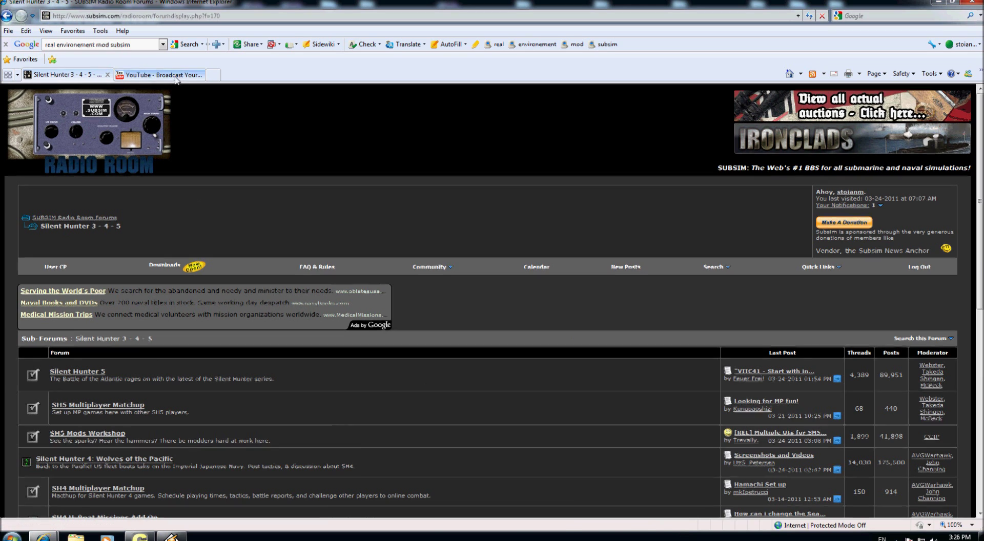
key("F5")
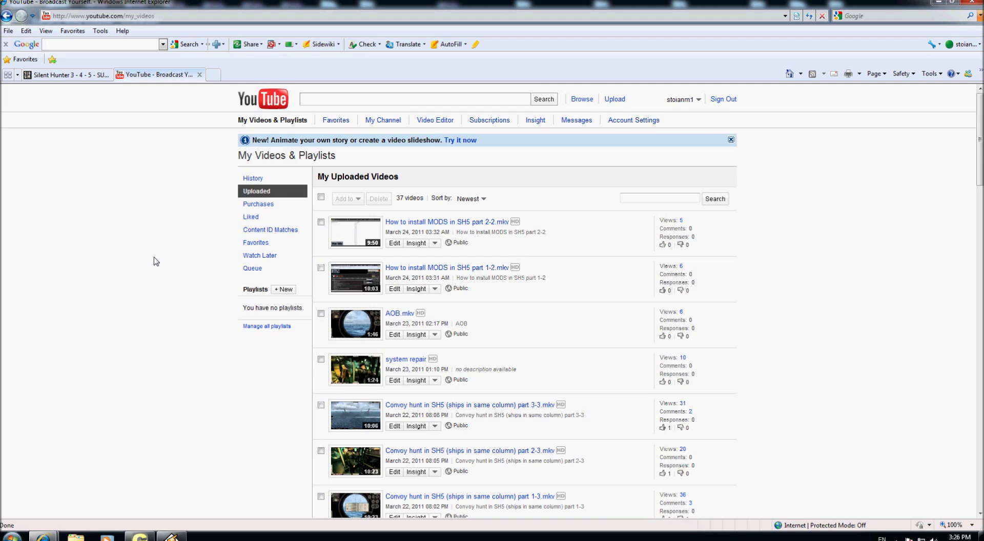
scroll(156, 262, "down", 3)
scroll(156, 262, "down", 3)
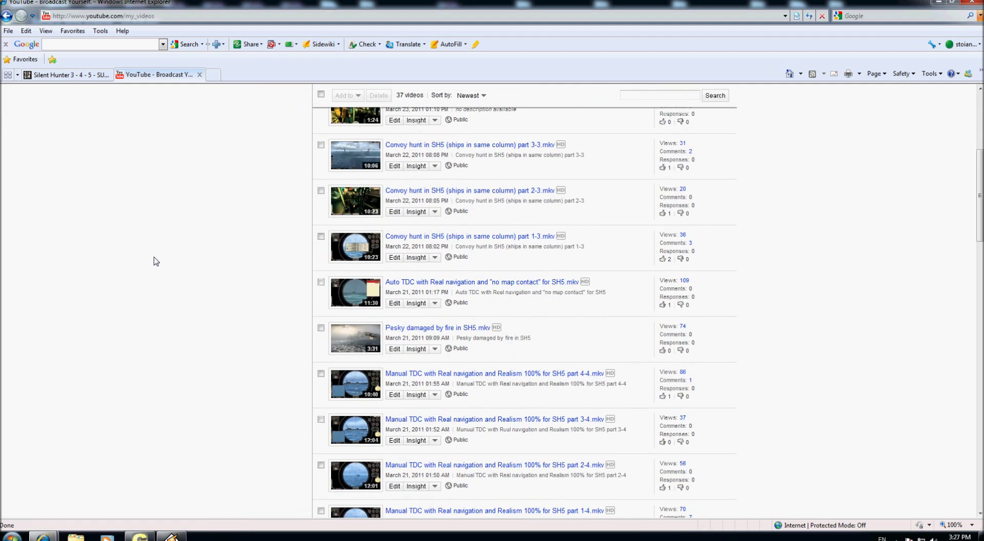
scroll(156, 262, "down", 4)
scroll(156, 261, "up", 10)
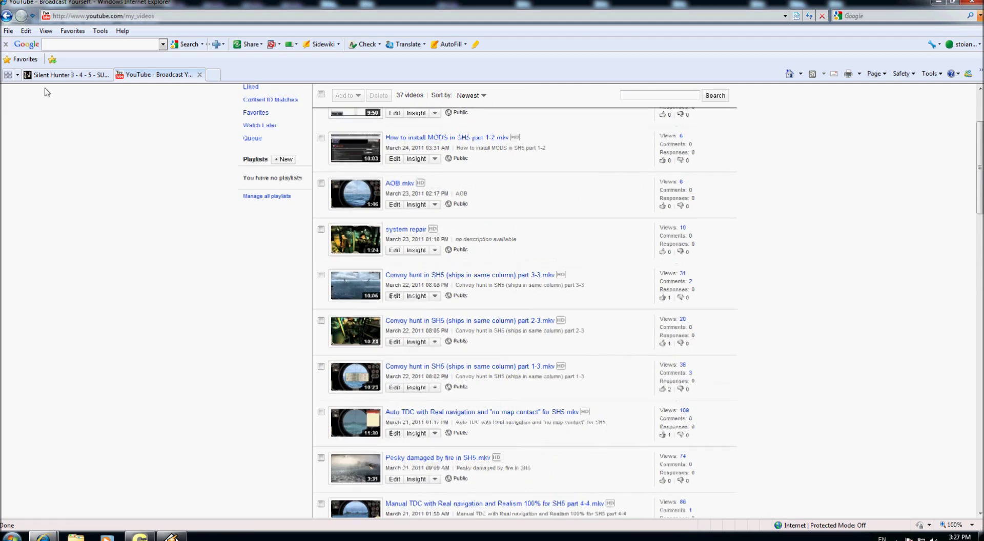
left_click(56, 76)
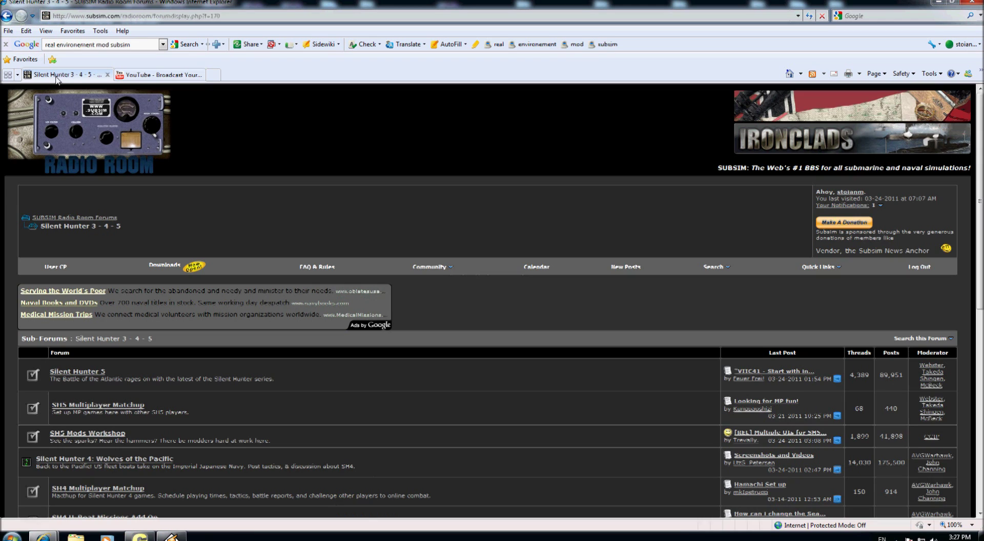
left_click(89, 218)
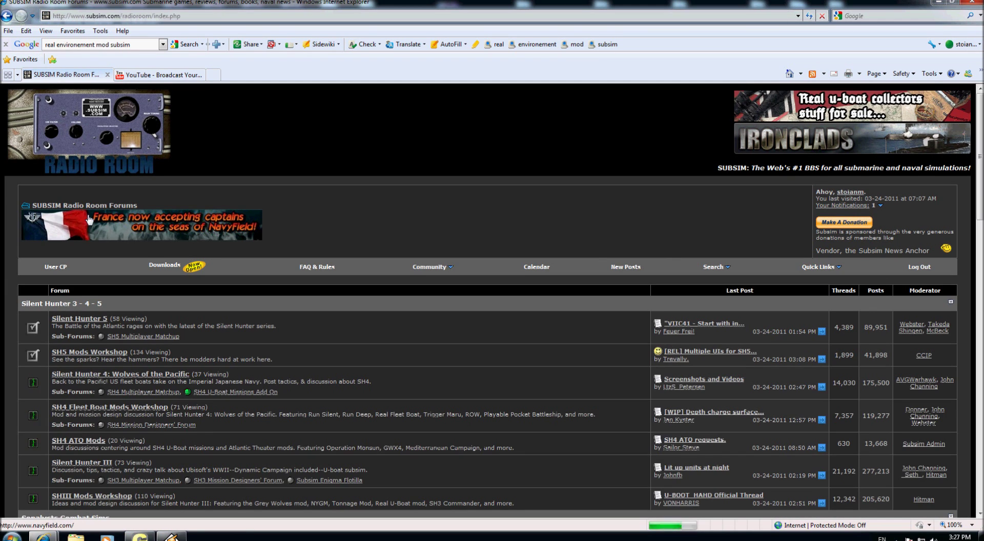
Switch to Generic Mod Enabler with Winamp minimised and enable the Anti-Lag mod.
key("alt+Tab")
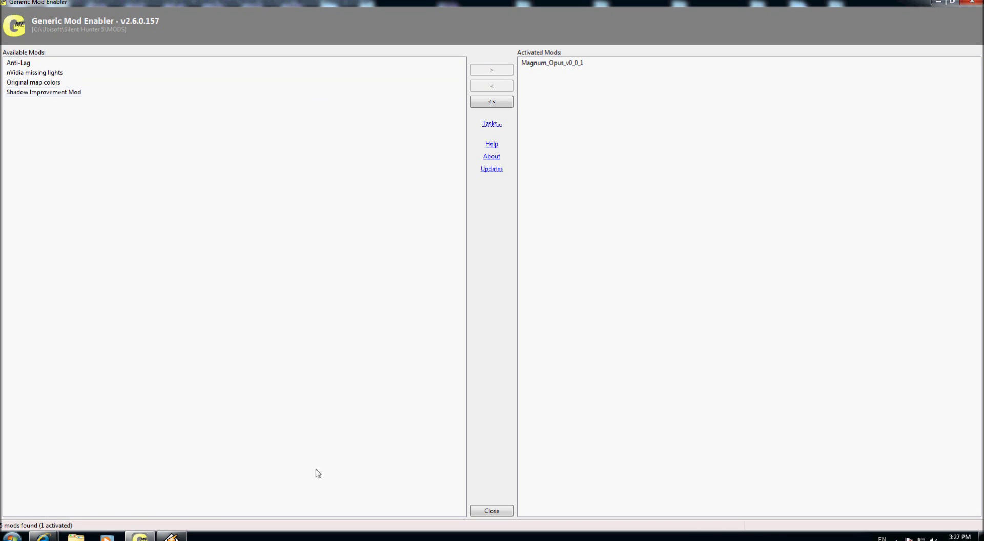
left_click(171, 537)
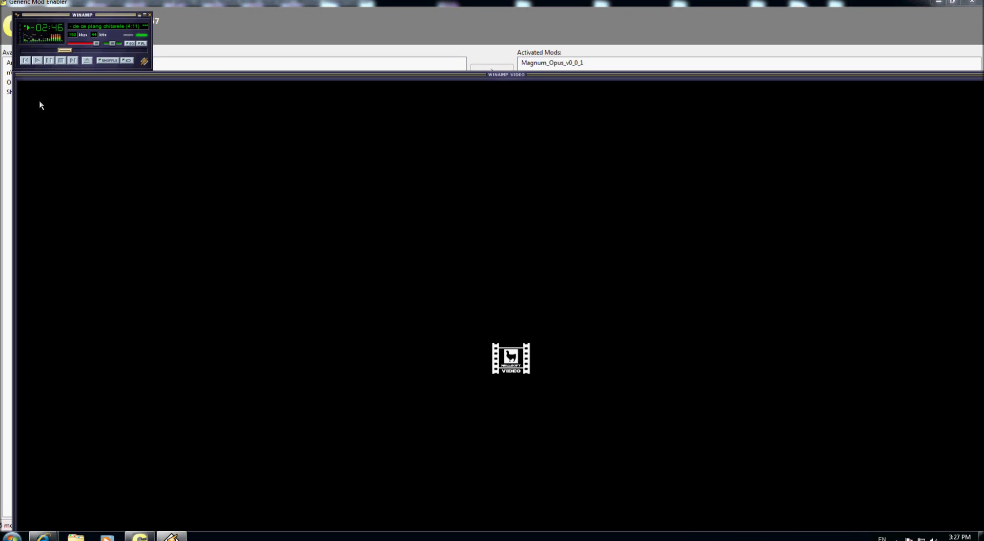
left_click(138, 15)
mouse_move(572, 66)
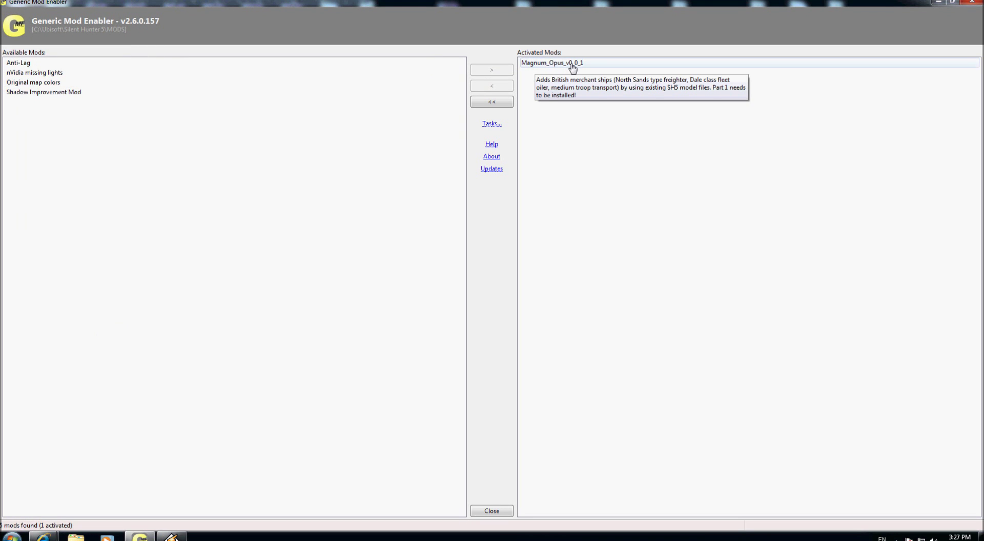
left_click(87, 66)
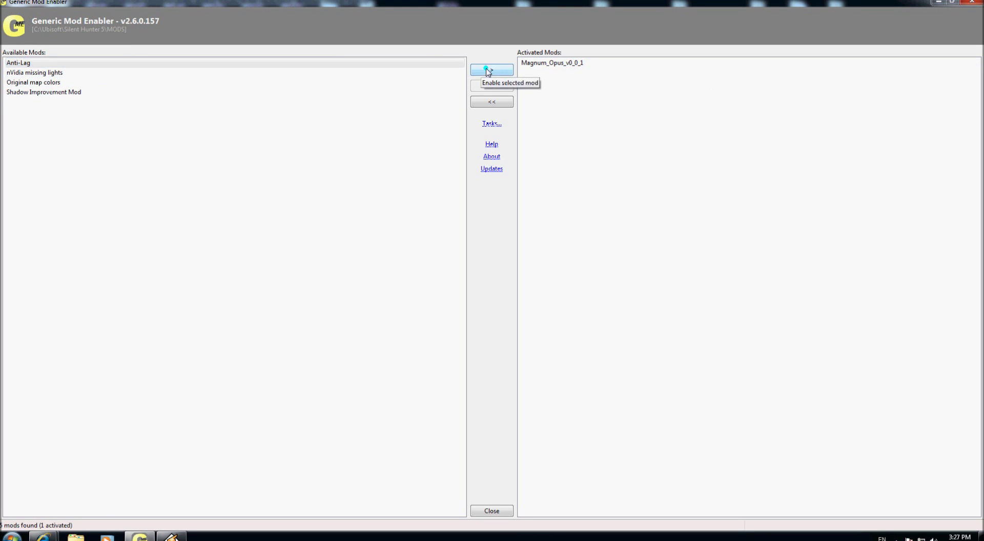
left_click(490, 70)
Enable the nVidia missing lights and Original map colors mods, accepting the file conflict with Magnum_Opus_v0_0_1 for each.
left_click(56, 64)
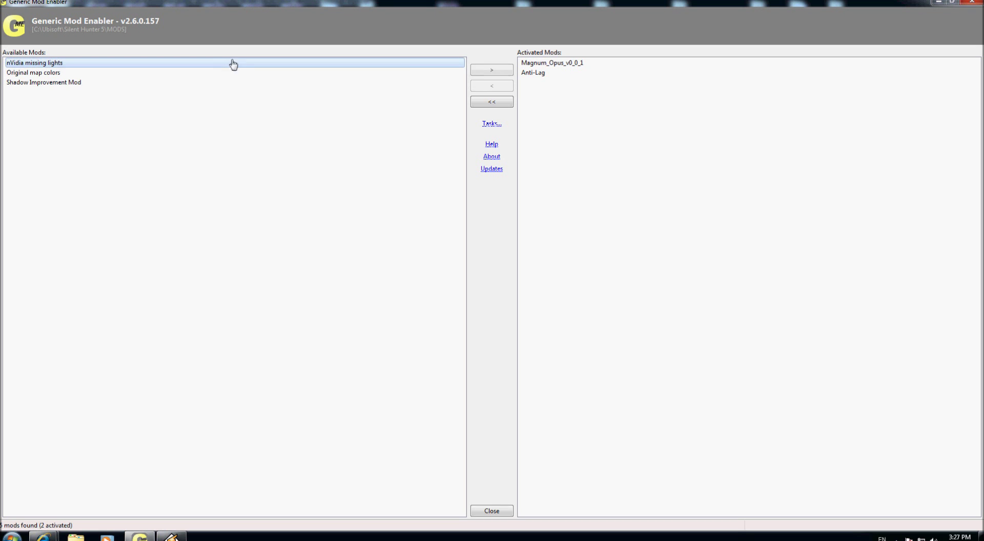
left_click(493, 70)
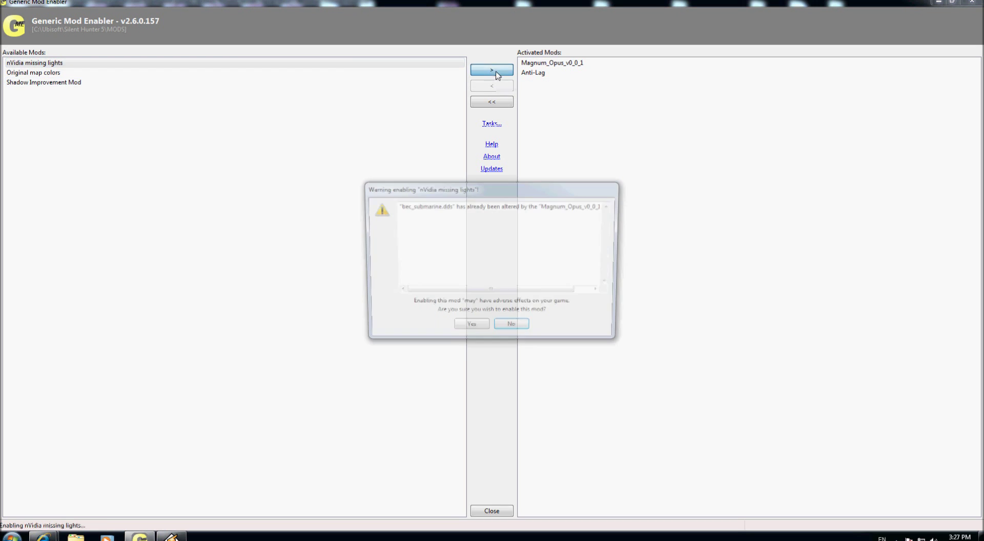
left_click(471, 329)
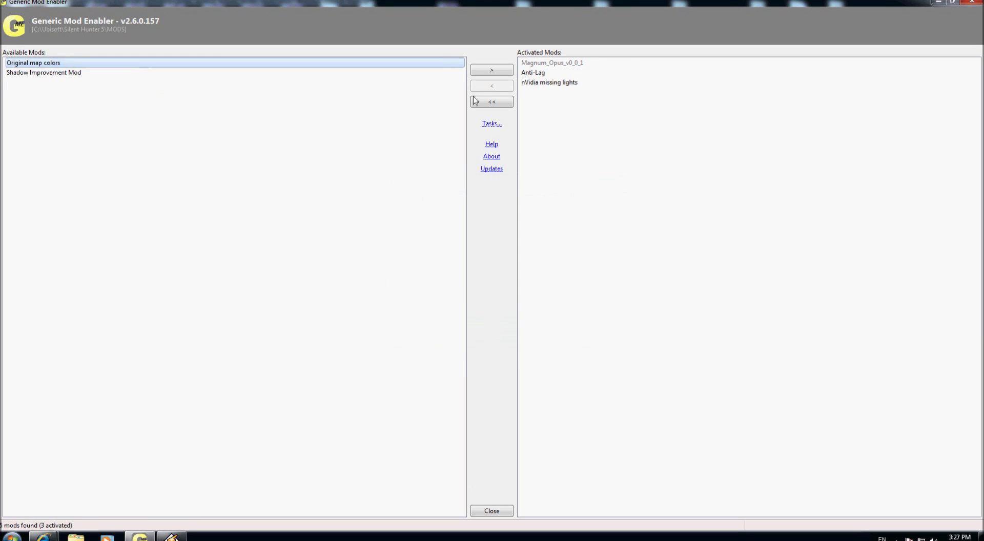
left_click(506, 72)
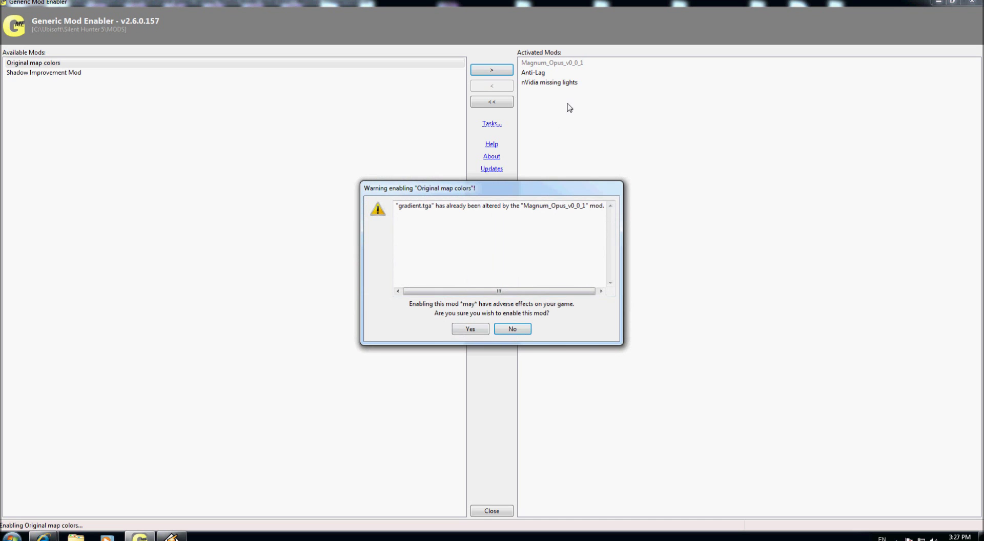
left_click(473, 329)
Enable the Shadow Improvement Mod and agree to activate it despite any conflict.
left_click(98, 66)
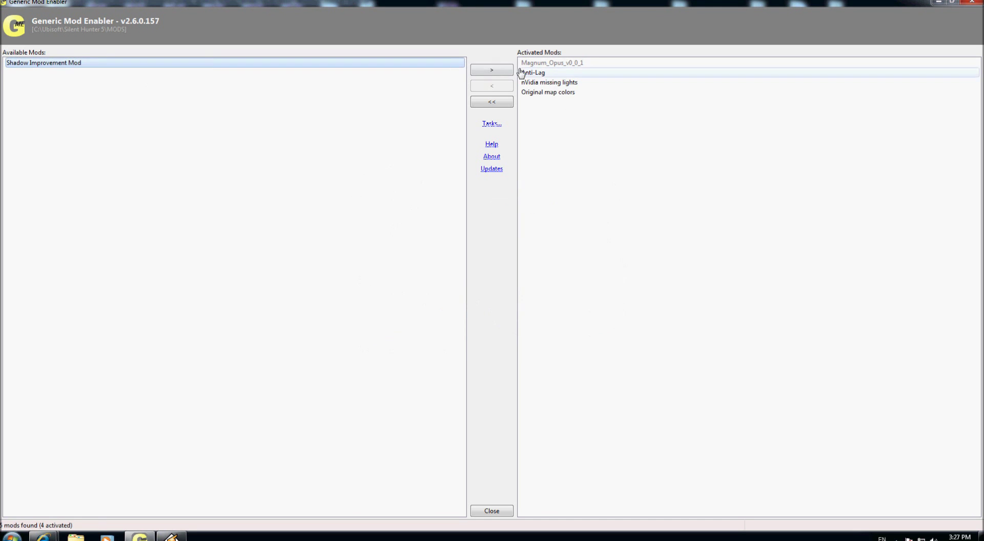
left_click(491, 70)
left_click(480, 330)
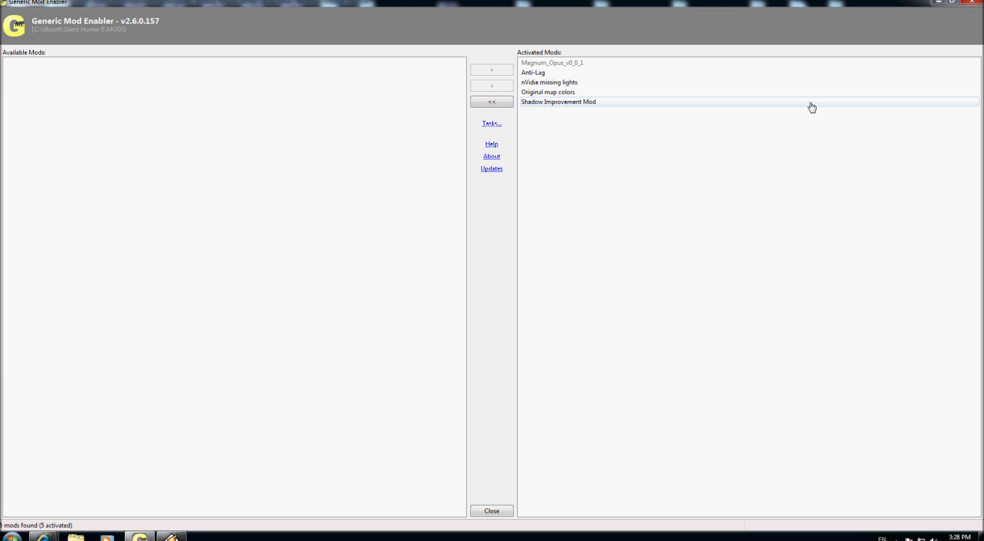
From the desktop's TEST folder, open the NewUIs_TDC_6_4_0_TheDarkWraith archive and extract its NewUIs_TDC_6_4_0_ByTheDarkWraith folder into TEST.
left_click(939, 3)
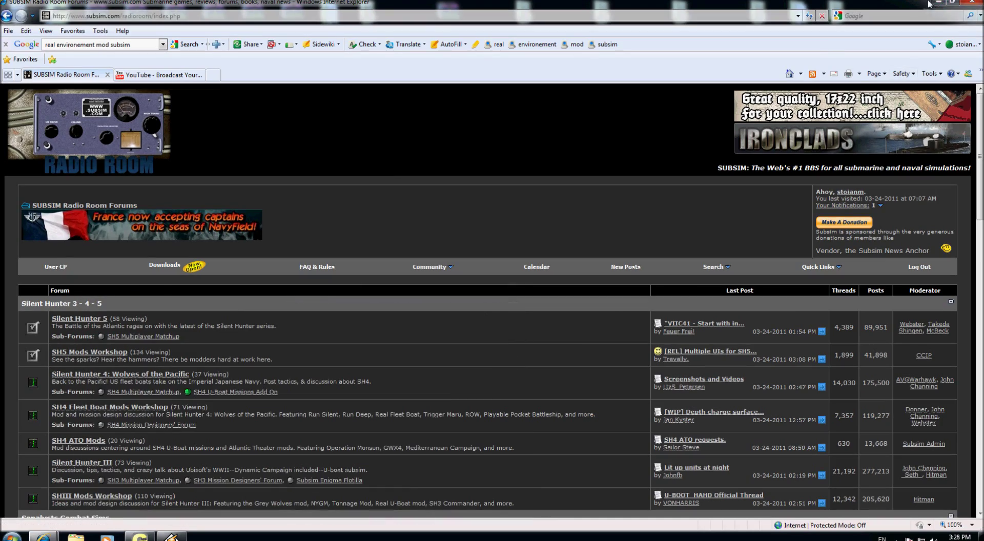
left_click(937, 3)
double_click(721, 121)
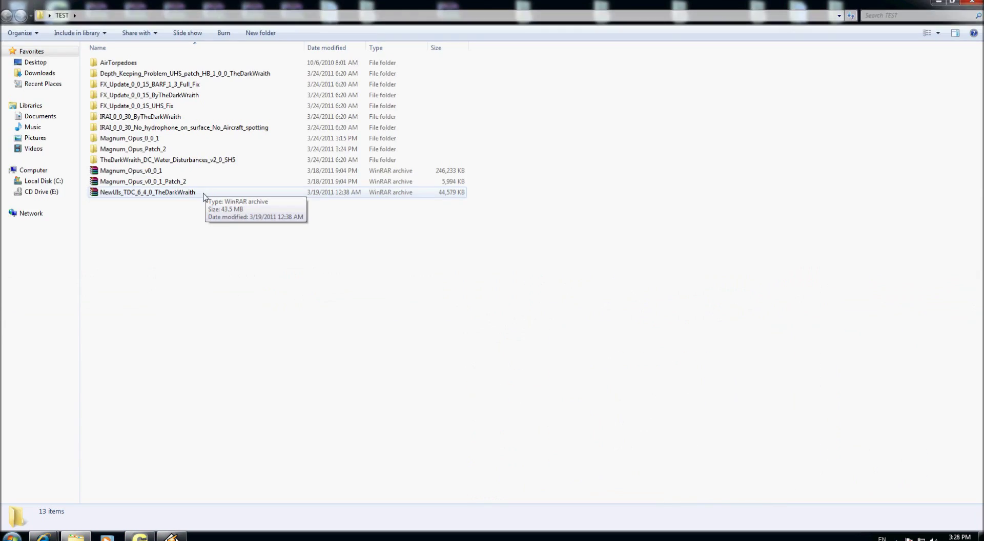
left_click(254, 190)
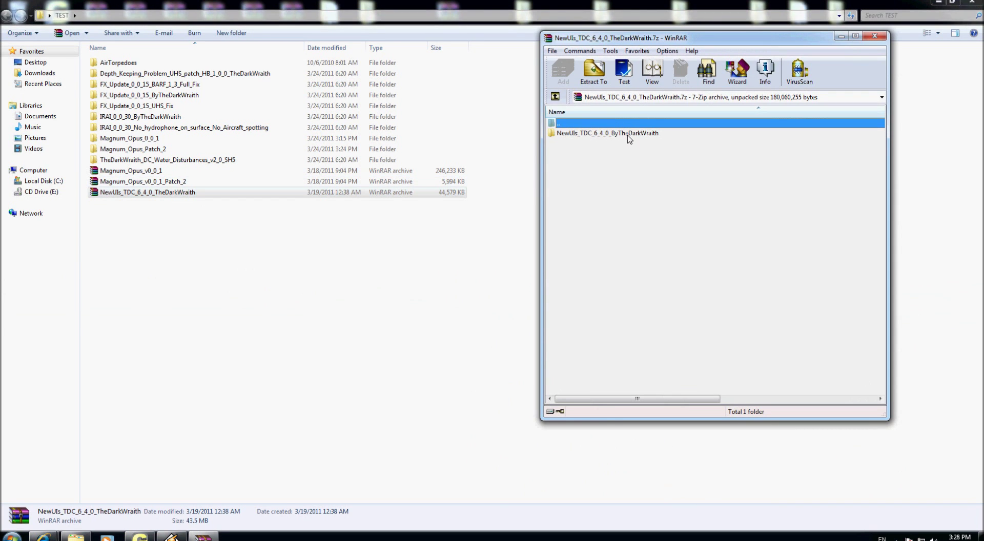
left_click_drag(629, 140, 380, 271)
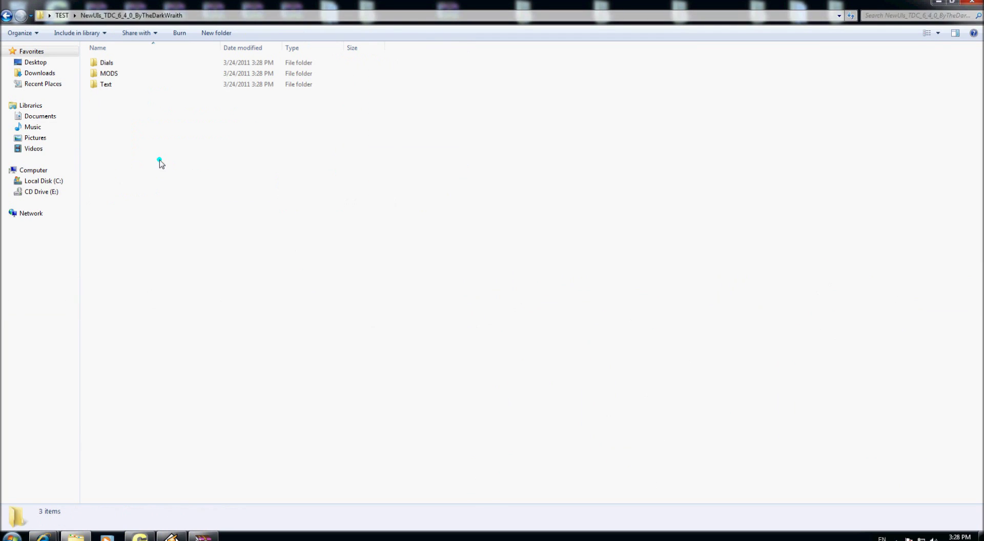
Examine the full mod folder names in the extracted NewUIs_TDC_6_4_0_ByTheDarkWraith\MODS folder, and close the folder and archive windows.
left_click(6, 17)
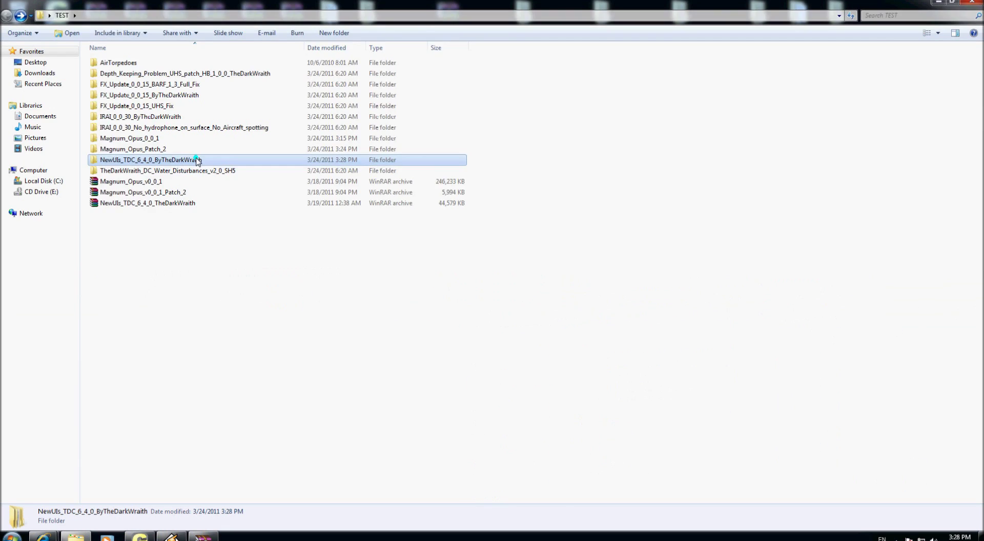
double_click(198, 158)
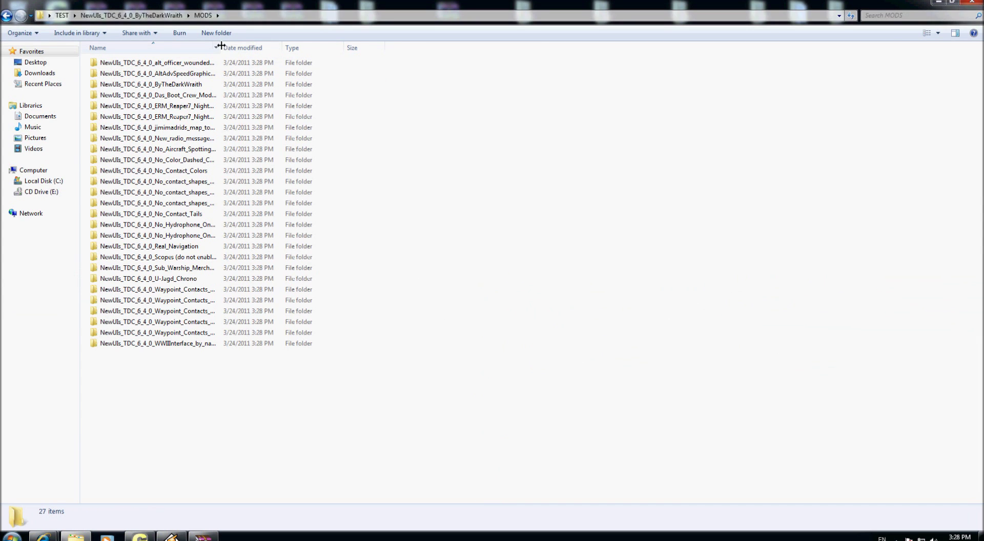
left_click_drag(221, 45, 383, 46)
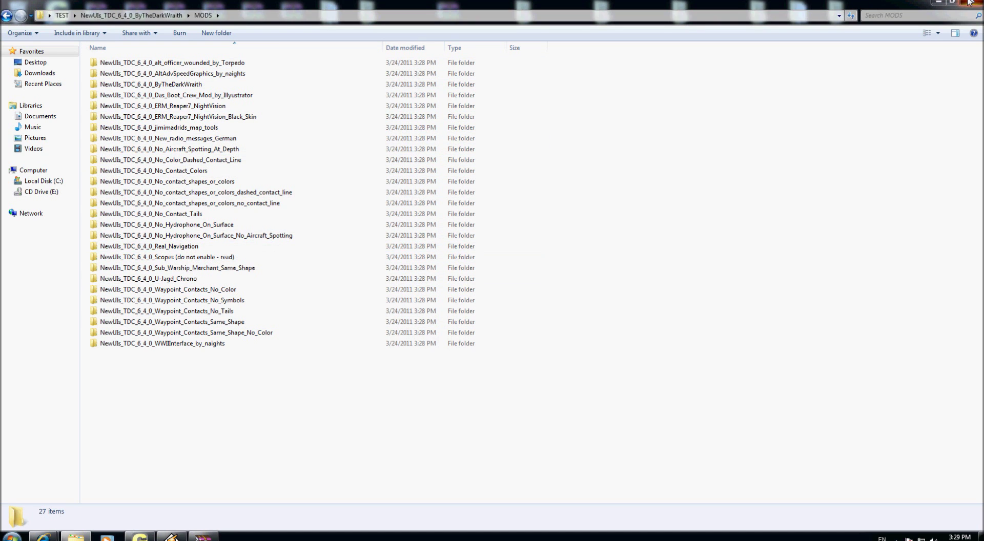
left_click(969, 2)
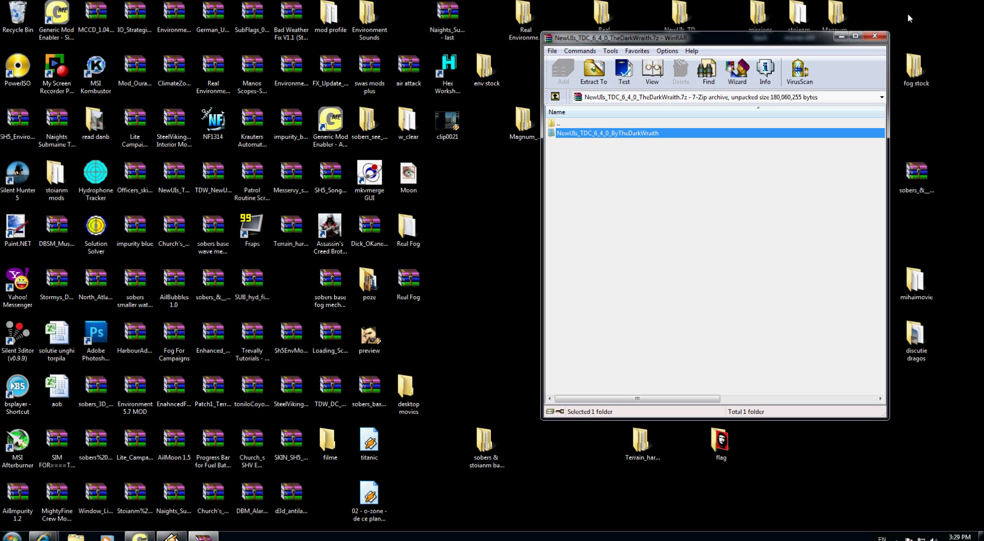
left_click(874, 36)
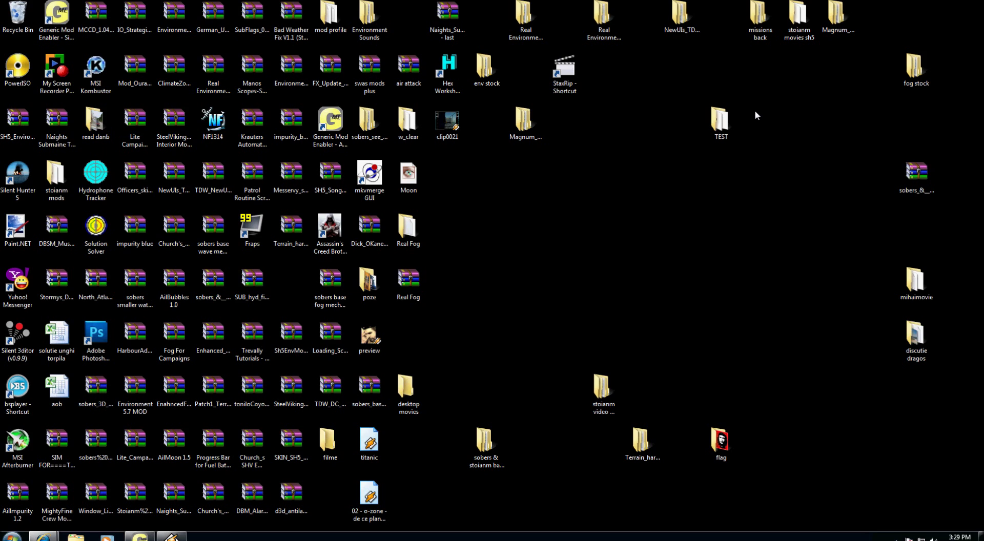
From the desktop's TEST folder, browse through NewUIs_TDC_6_4_0_ByTheDarkWraith\MODS\NewUIs_TDC_6_4_0_ByTheDarkWraith\data to the Scripts folder.
double_click(728, 121)
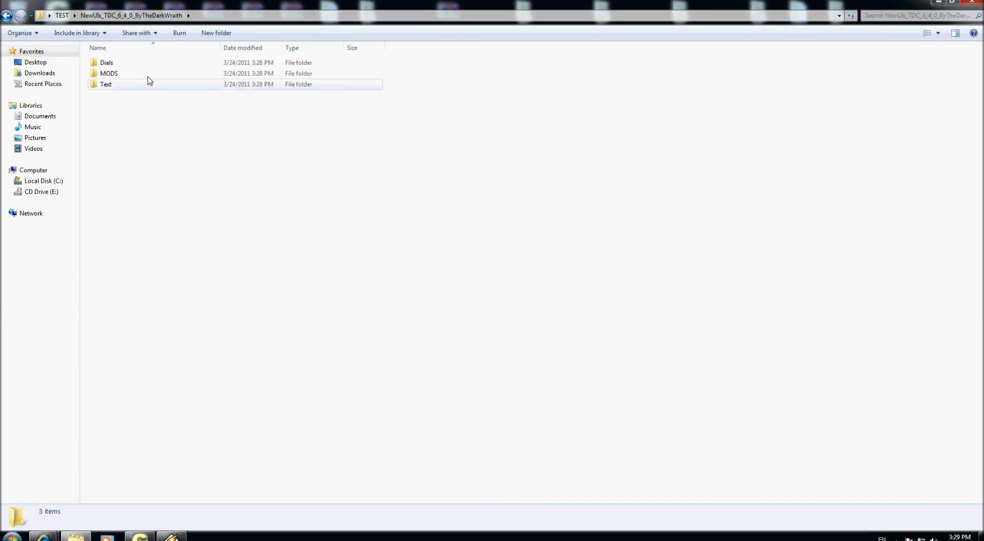
double_click(148, 74)
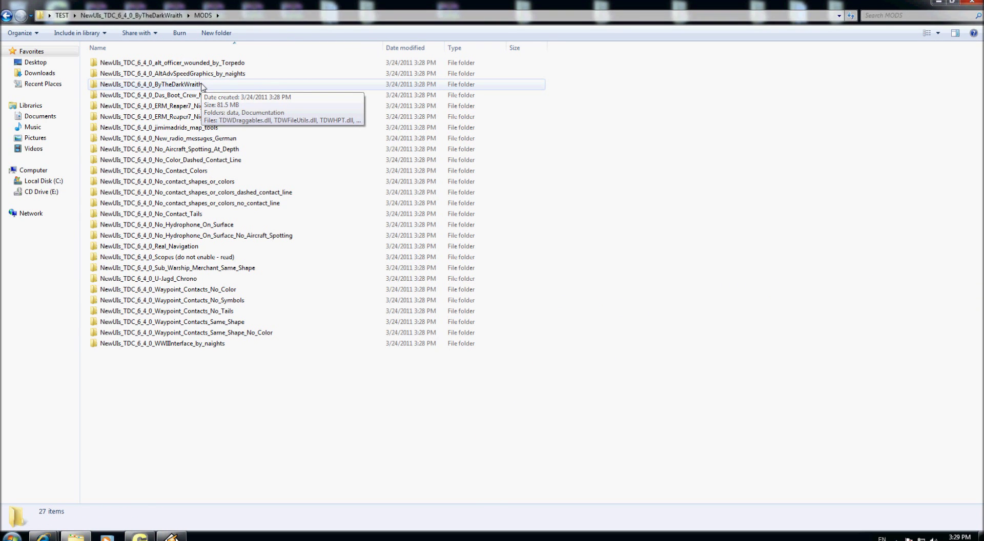
double_click(203, 85)
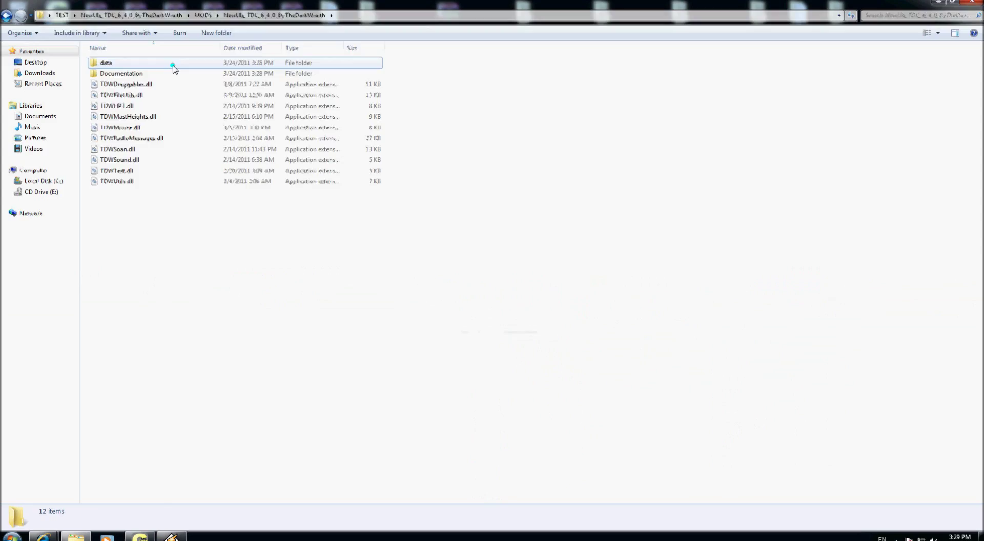
double_click(636, 347)
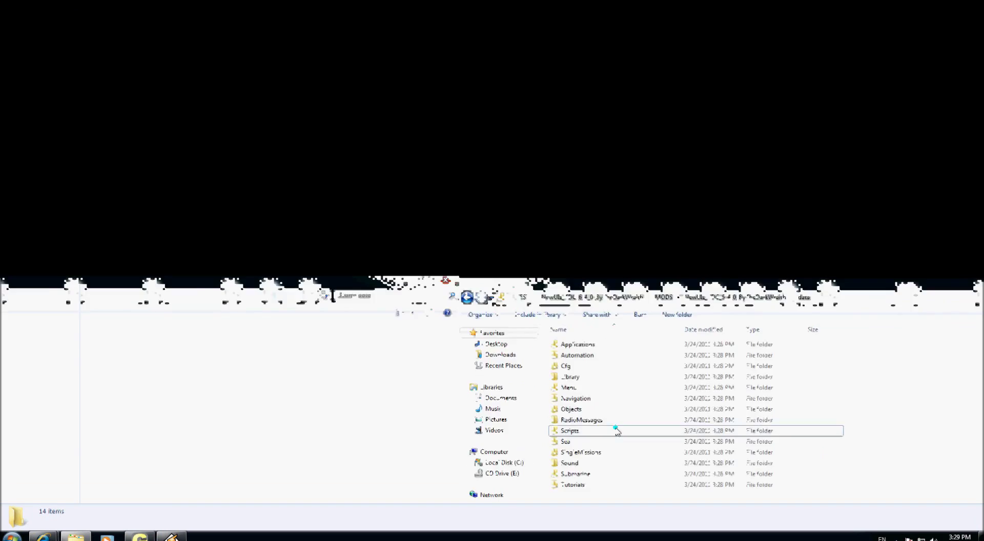
double_click(616, 431)
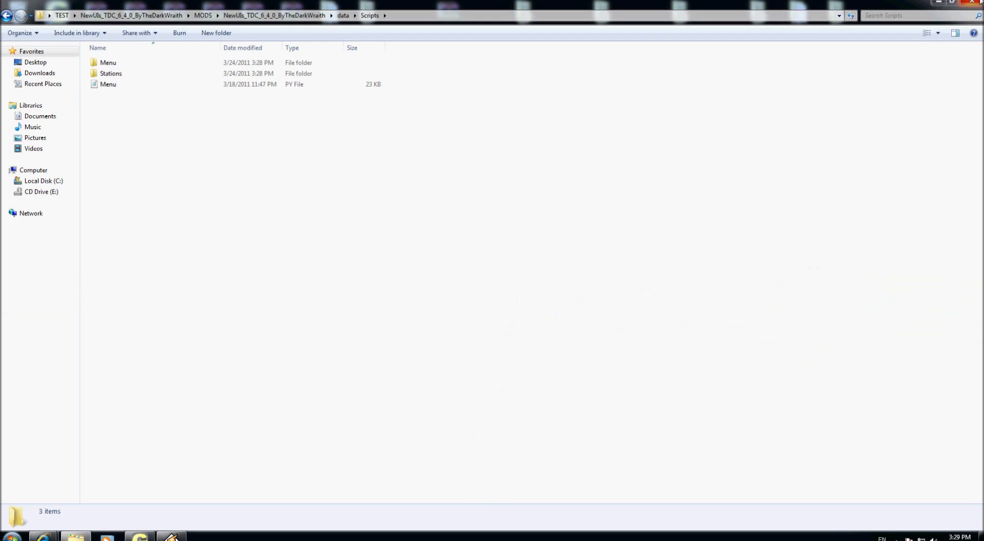
Restore the folder window to a smaller size, and open TheDarkWraithUserOptions from the Menu subfolder in a maximized Notepad window.
left_click(952, 2)
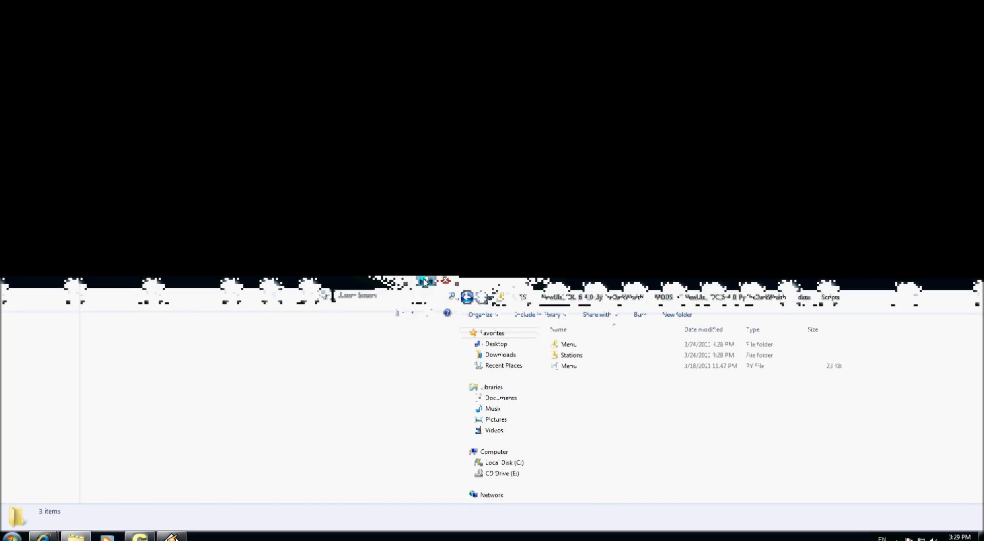
double_click(327, 82)
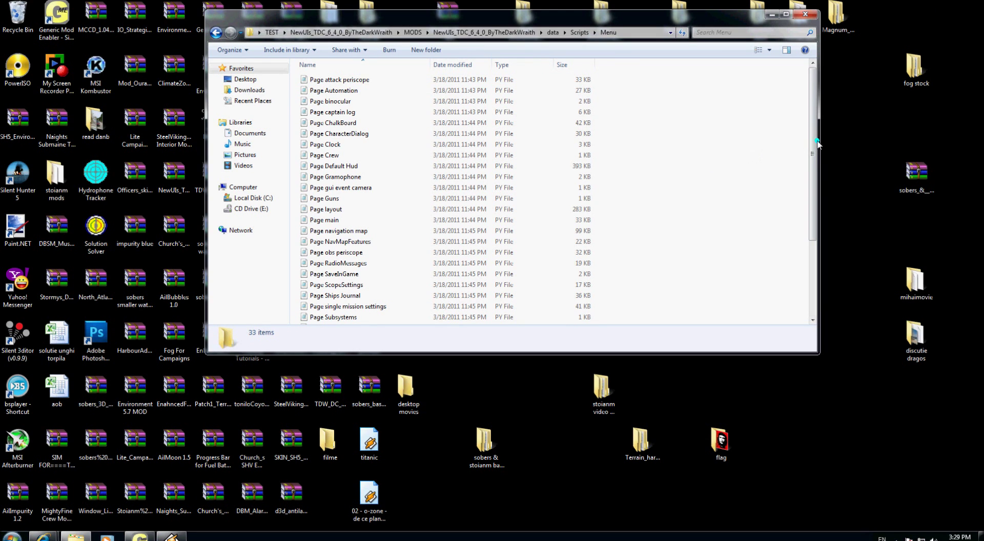
left_click_drag(816, 188, 816, 260)
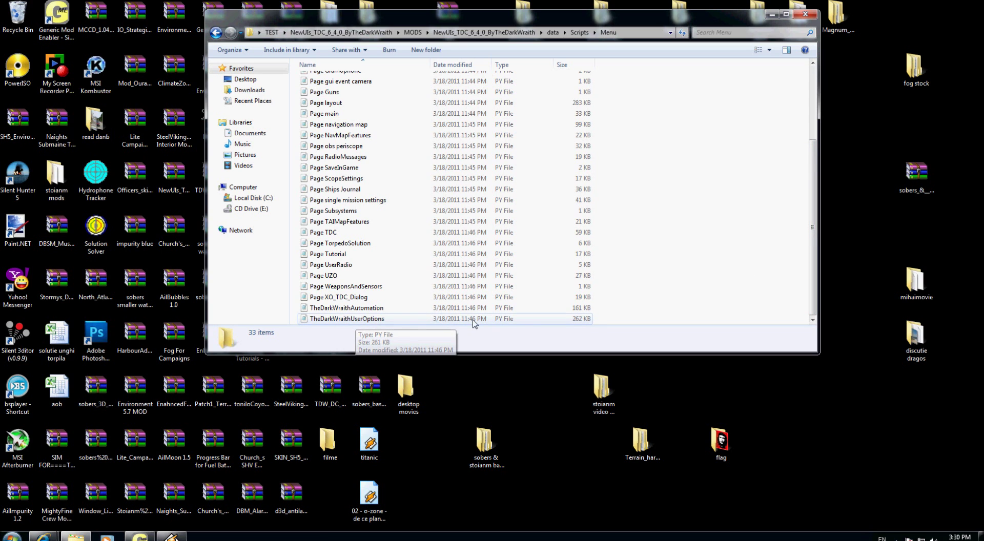
double_click(354, 319)
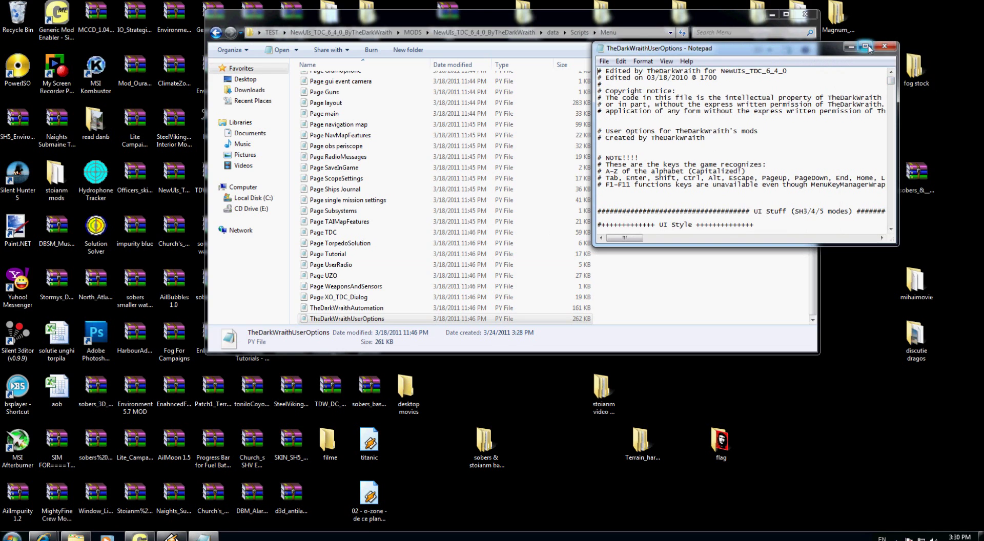
double_click(868, 45)
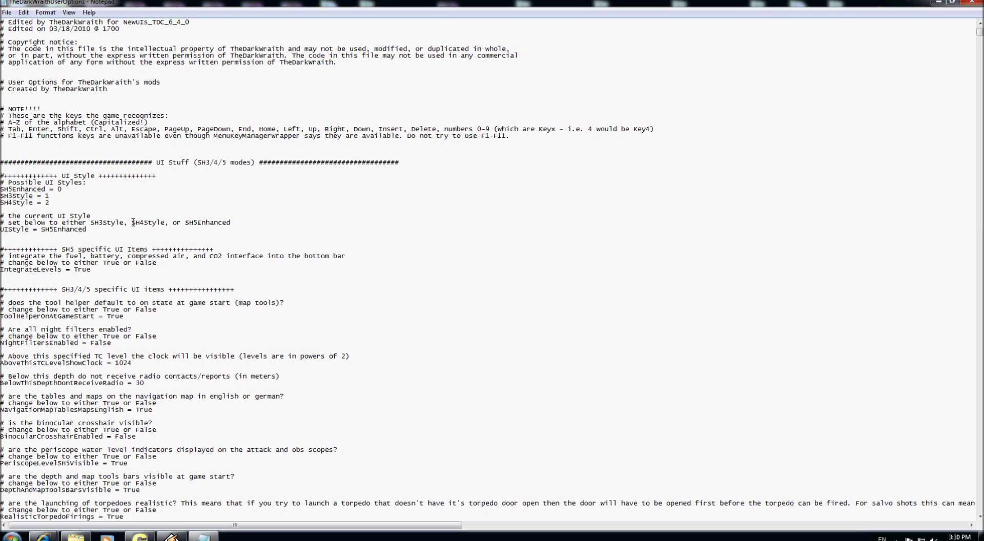
Set the UIStyle option to SH4Style by copying the name from the comment line above it.
left_click_drag(132, 222, 165, 222)
right_click(149, 224)
left_click(171, 258)
left_click_drag(42, 230, 86, 231)
right_click(82, 231)
Return the UIStyle option to SH5Enhanced by copying that name from the comment line above it.
left_click_drag(185, 223, 230, 224)
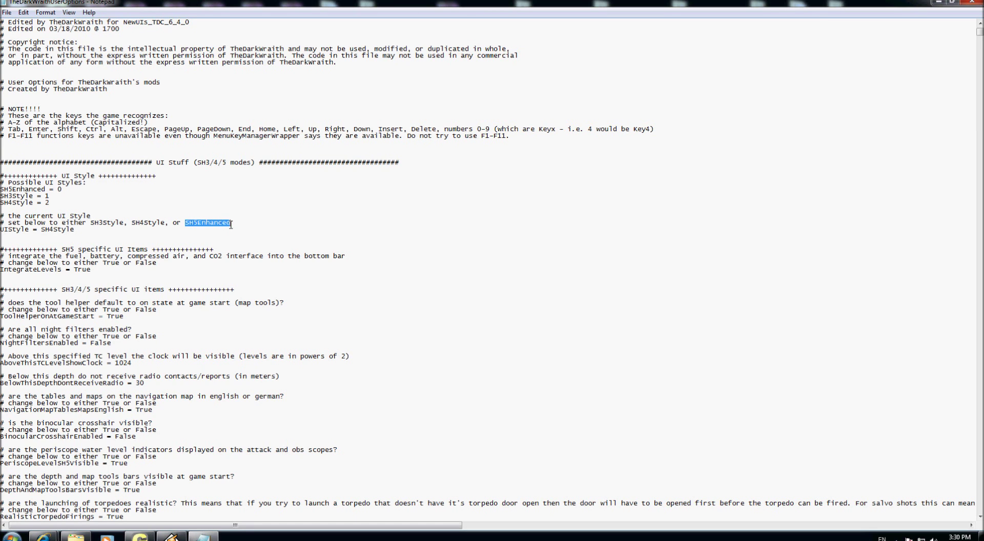
right_click(220, 223)
left_click(246, 256)
left_click_drag(42, 230, 75, 231)
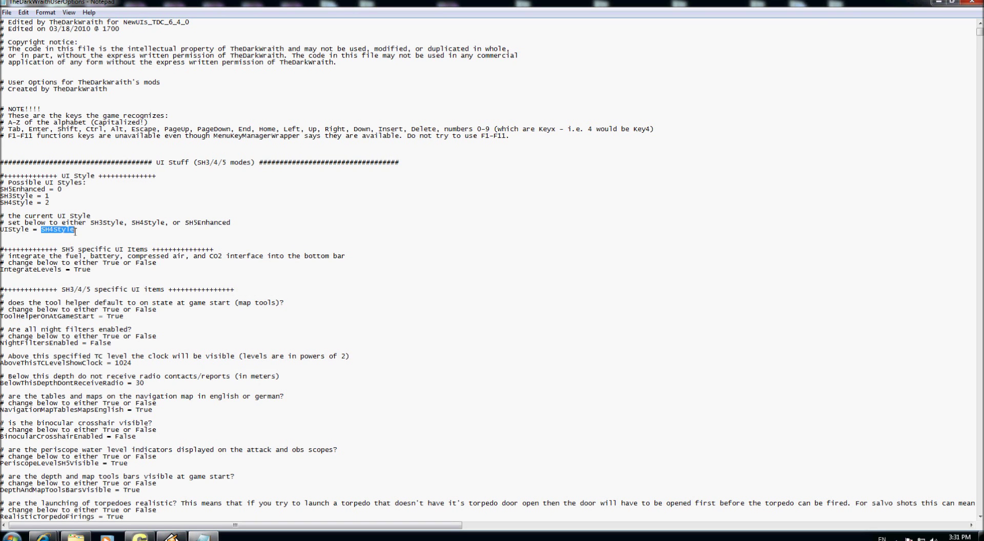
right_click(70, 230)
left_click(95, 275)
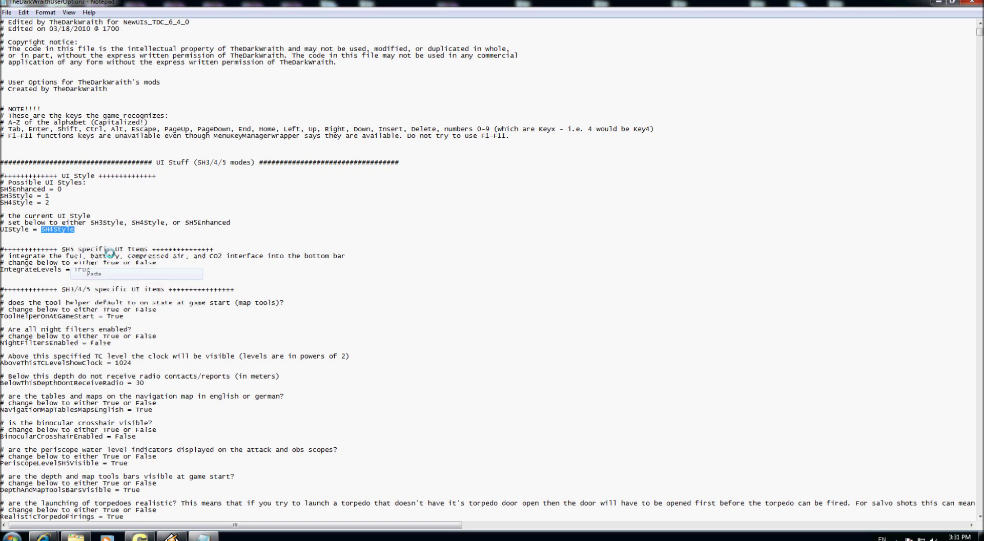
Examine the user options from the SH5 and SH3/4/5 specific UI items through the TDC style and dial settings.
scroll(215, 239, "down", 5)
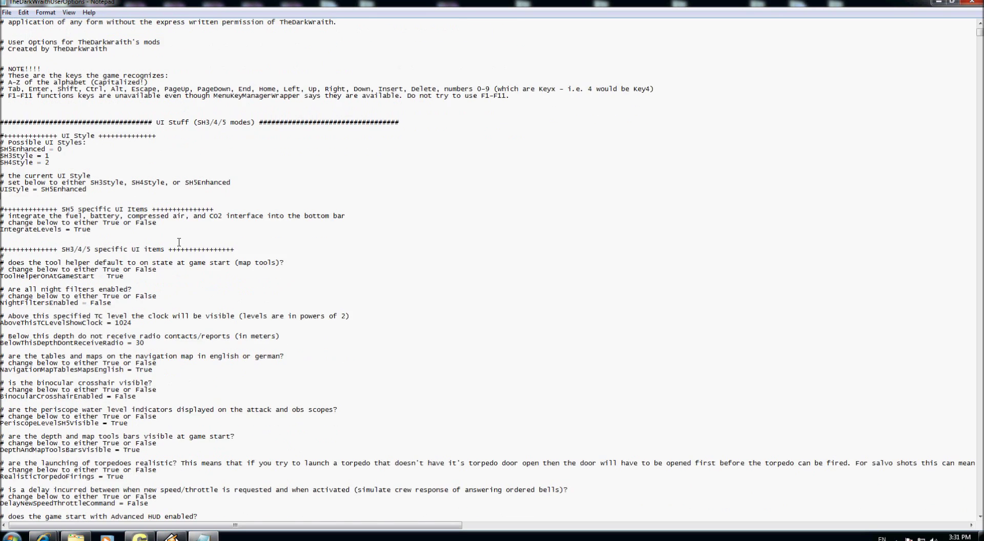
scroll(218, 239, "down", 3)
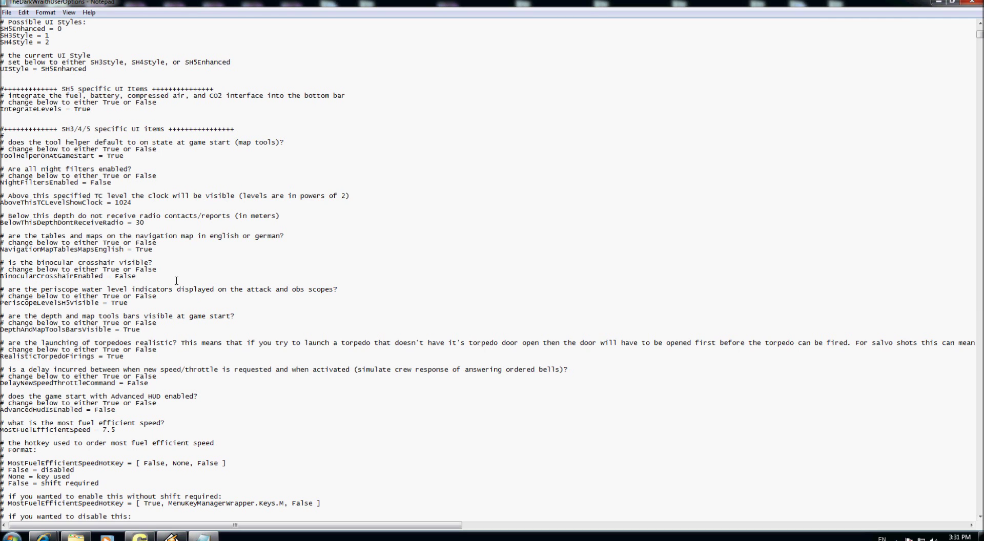
scroll(172, 263, "down", 6)
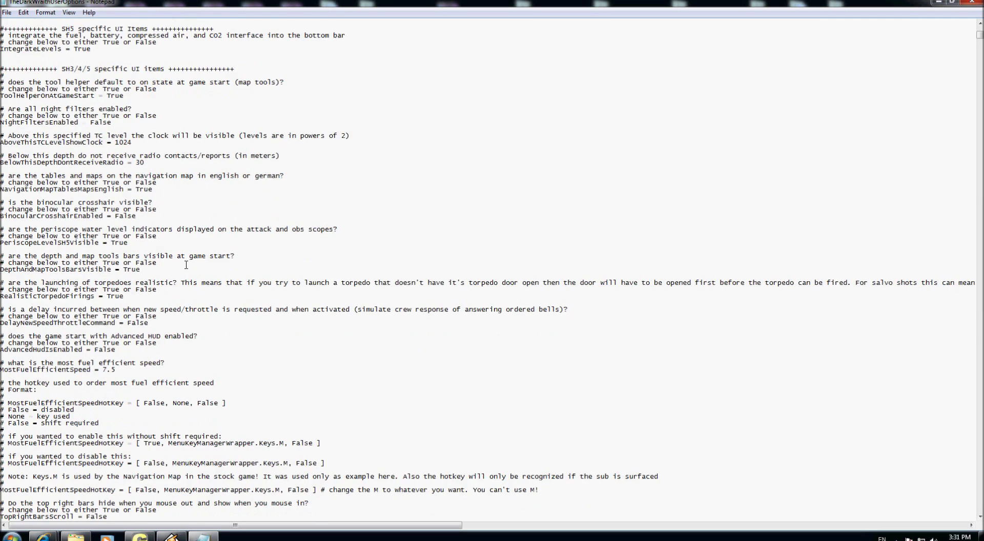
scroll(206, 288, "down", 3)
scroll(205, 287, "down", 16)
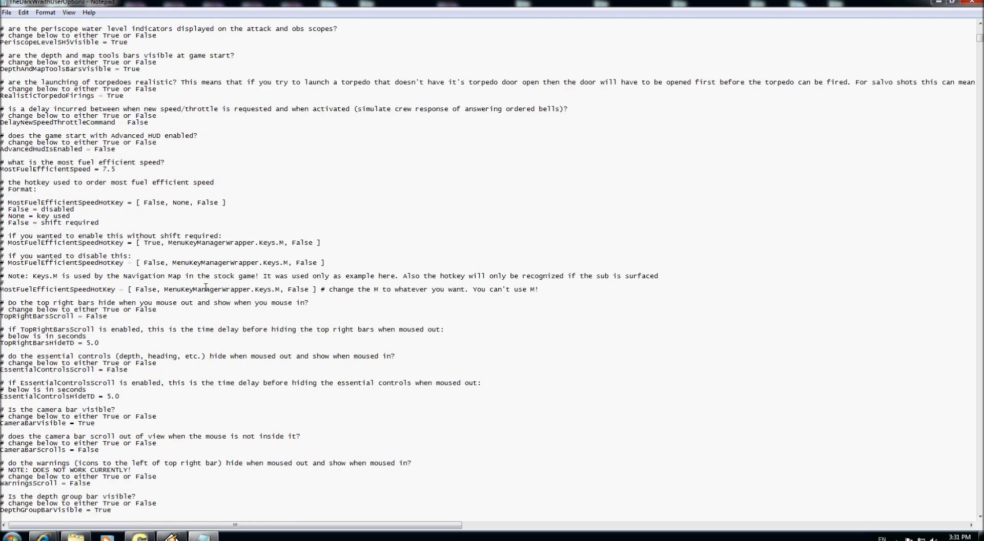
scroll(206, 287, "down", 7)
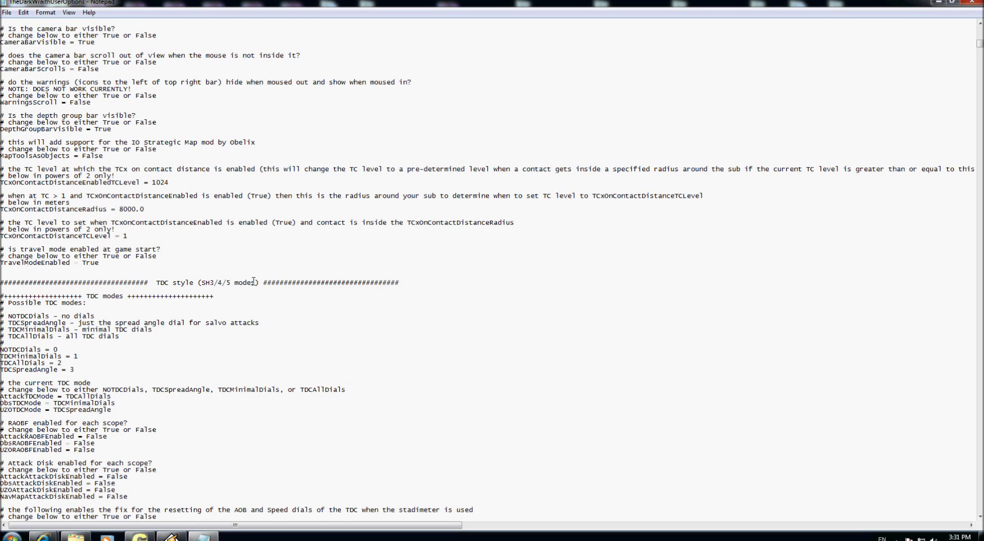
scroll(253, 281, "down", 4)
scroll(253, 281, "down", 6)
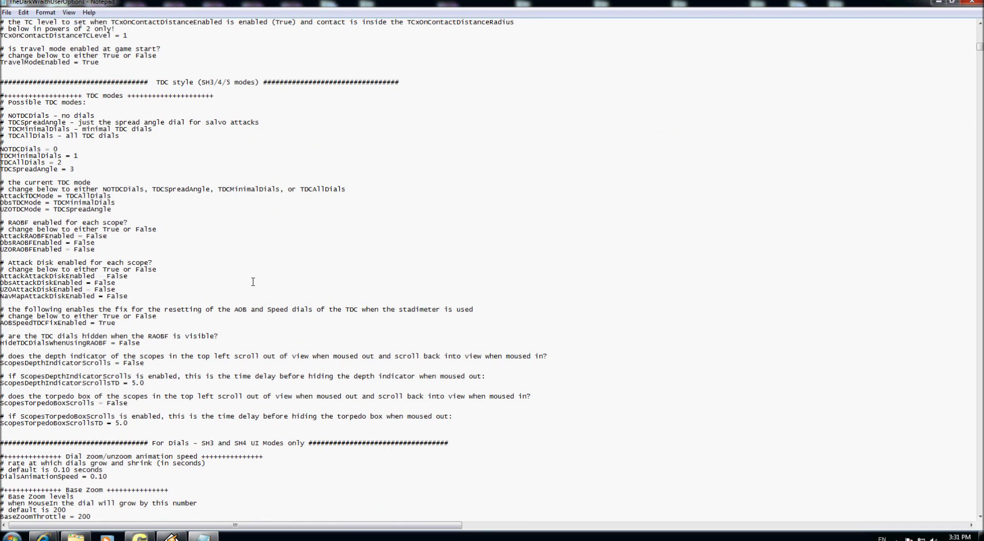
scroll(253, 282, "up", 5)
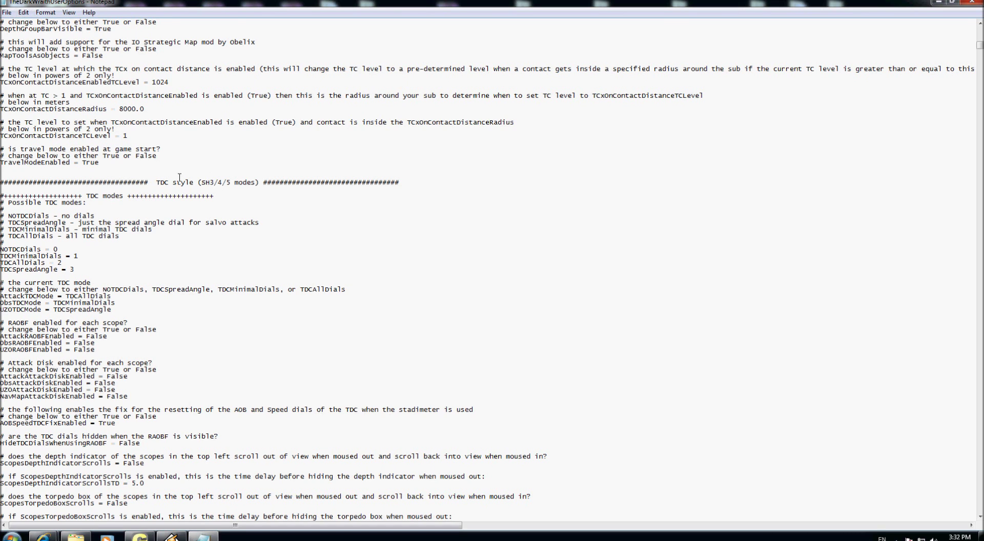
scroll(177, 178, "down", 11)
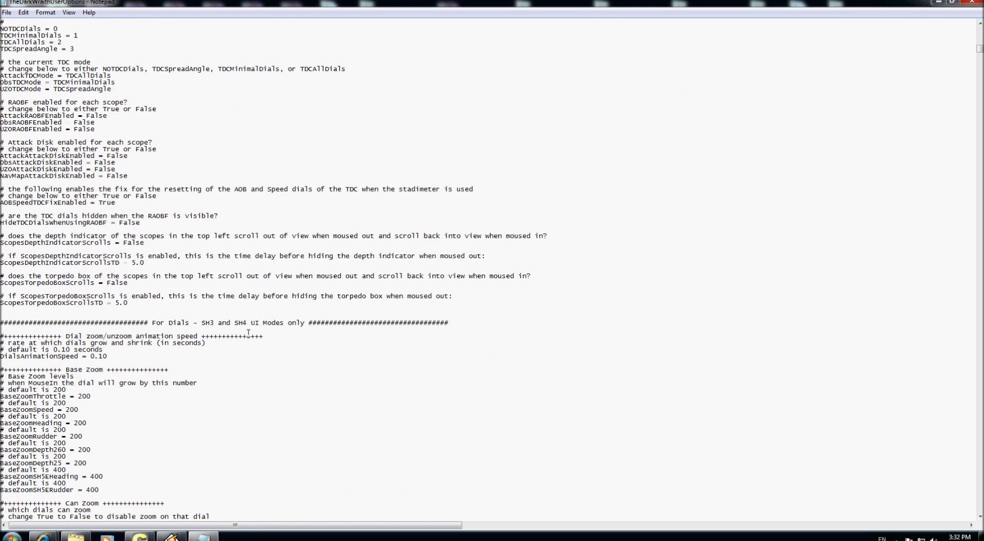
scroll(169, 349, "down", 3)
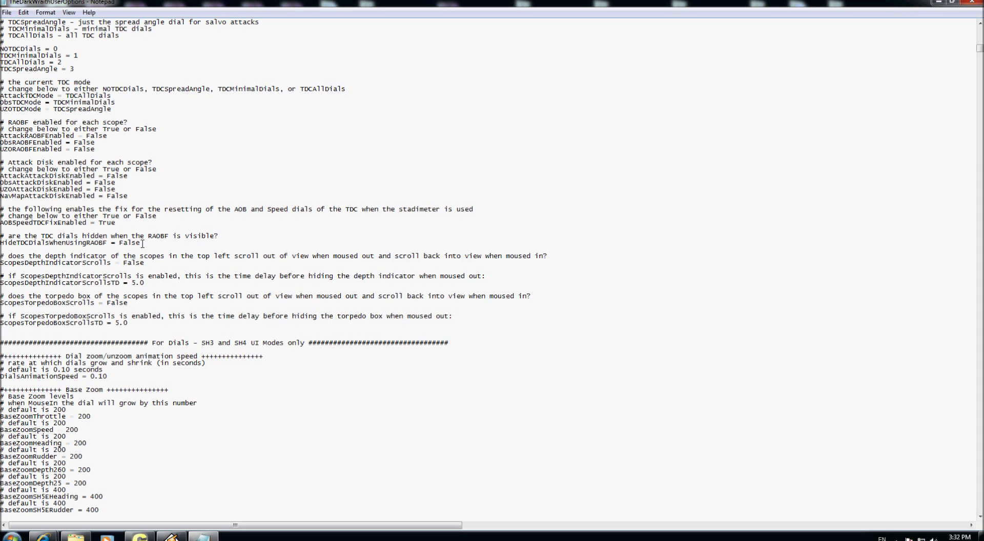
Try HideTDCDialsWhenUsingRAOBF at True, and set it back to False.
left_click_drag(141, 244, 121, 244)
type("True")
left_click_drag(119, 244, 142, 244)
type("False")
Search the options file for "uhull" and "hull" to locate the ship's hull number in the Ships Journal section.
left_click(23, 12)
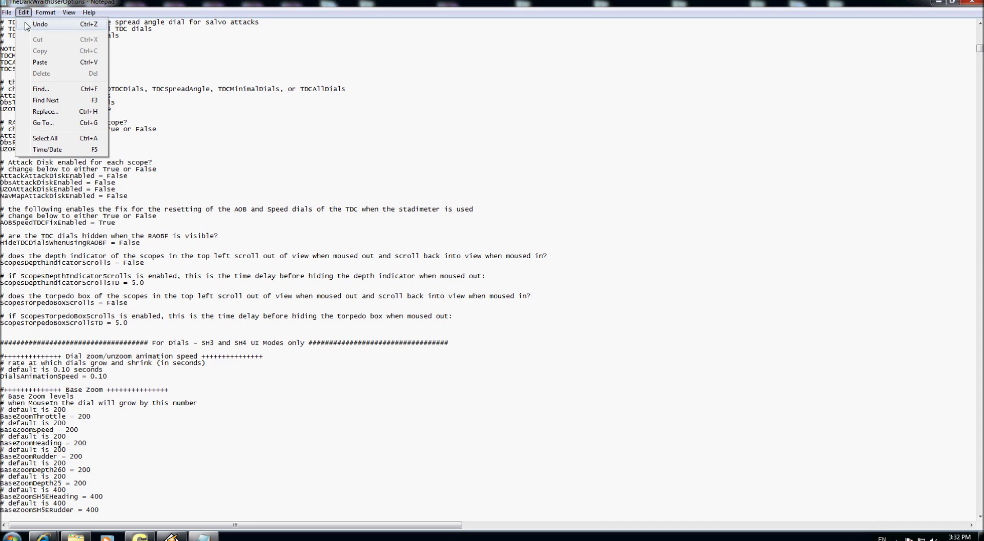
left_click(41, 88)
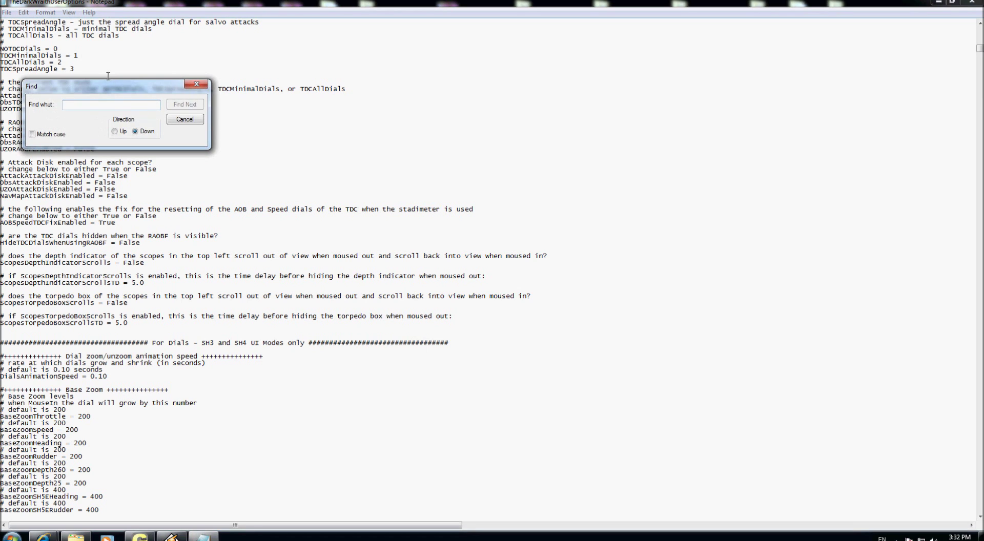
type("uhull")
key("Return")
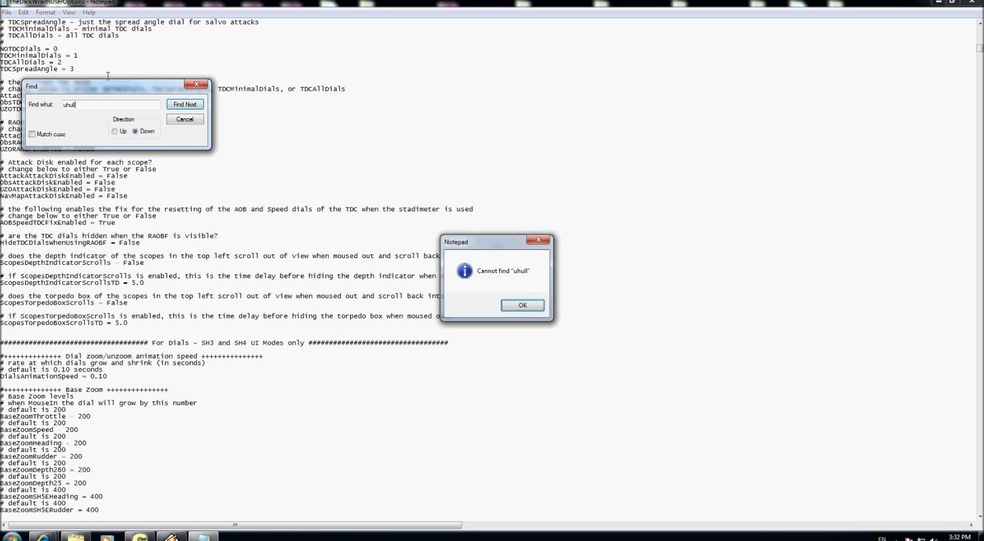
key("Return")
key("Delete")
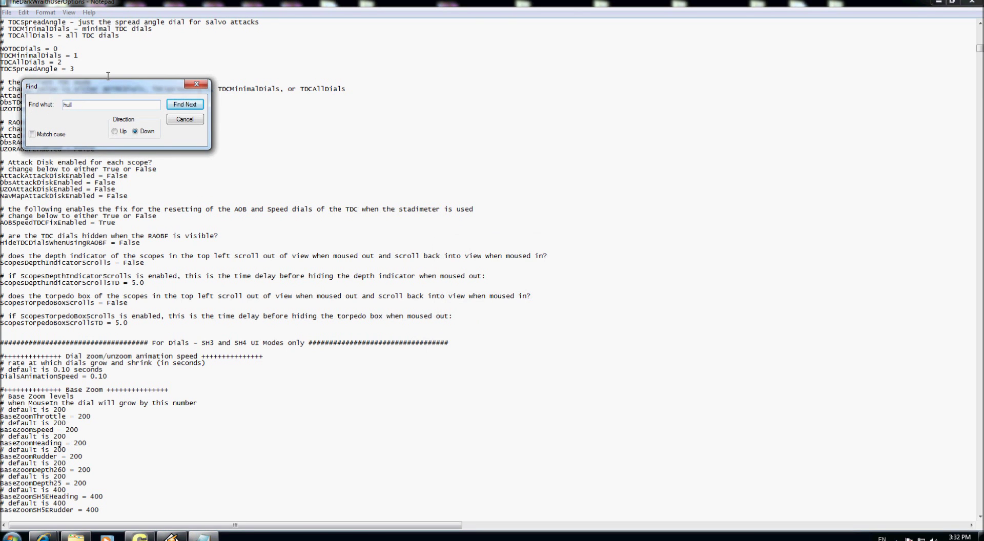
key("Return")
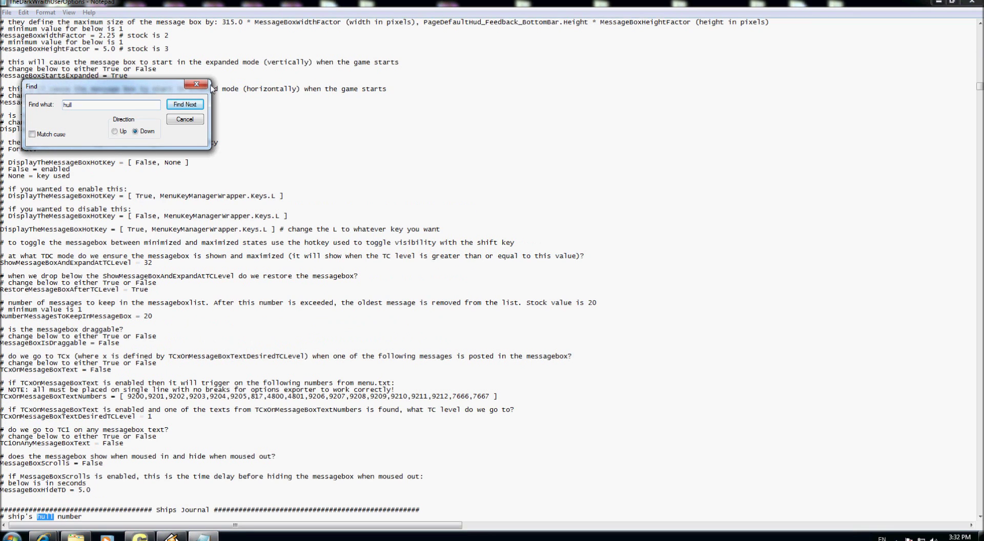
left_click(196, 84)
scroll(217, 239, "down", 5)
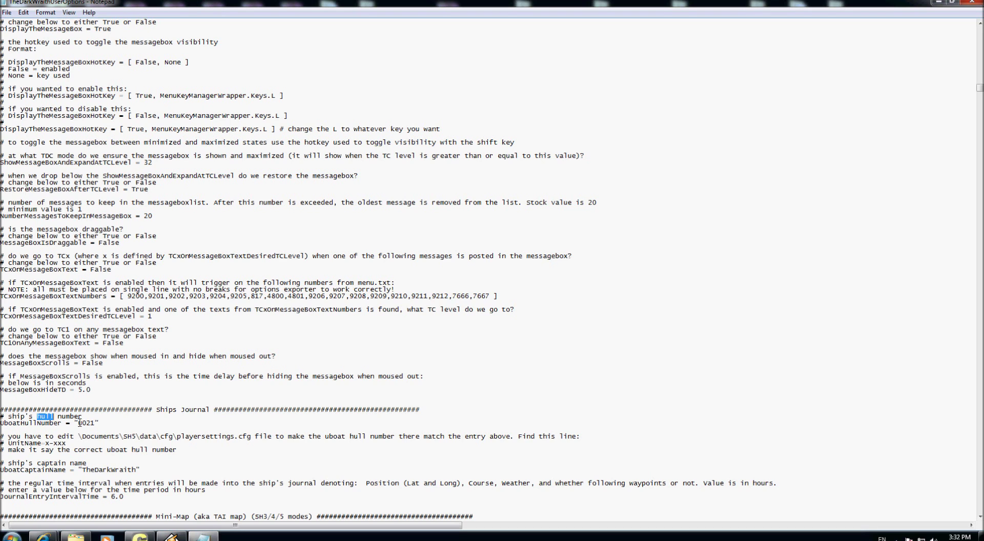
Set UboatHullNumber to "U-571" in the Ships Journal section.
left_click_drag(78, 423, 94, 420)
type("-")
type("-571")
left_click(79, 423)
key("Delete")
type("U")
Replace the UboatCaptainName value with the player's own captain name, keeping the quotation marks.
left_click_drag(82, 469, 137, 472)
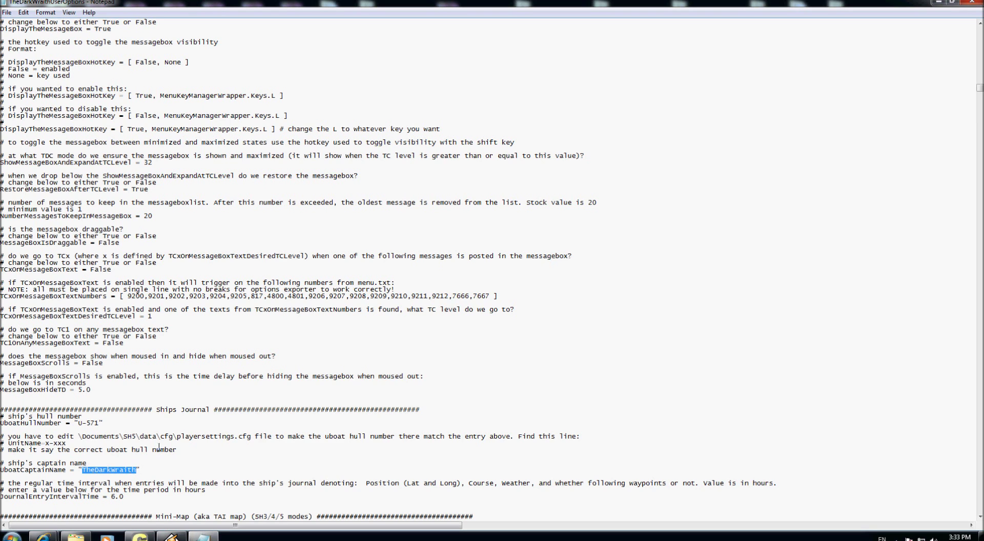
type("sTOIANM")
key("BackSpace")
key("BackSpace")
key("BackSpace")
key("BackSpace")
key("BackSpace")
key("BackSpace")
key("BackSpace")
type("Stoianm")
Save TheDarkWraithUserOptions, and close both the file and its Menu folder window.
left_click(7, 12)
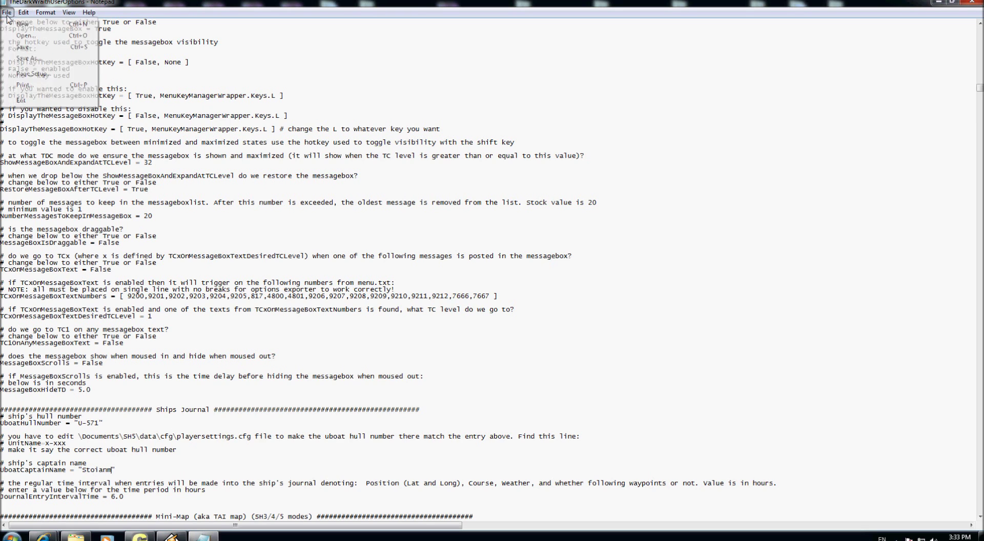
left_click(24, 47)
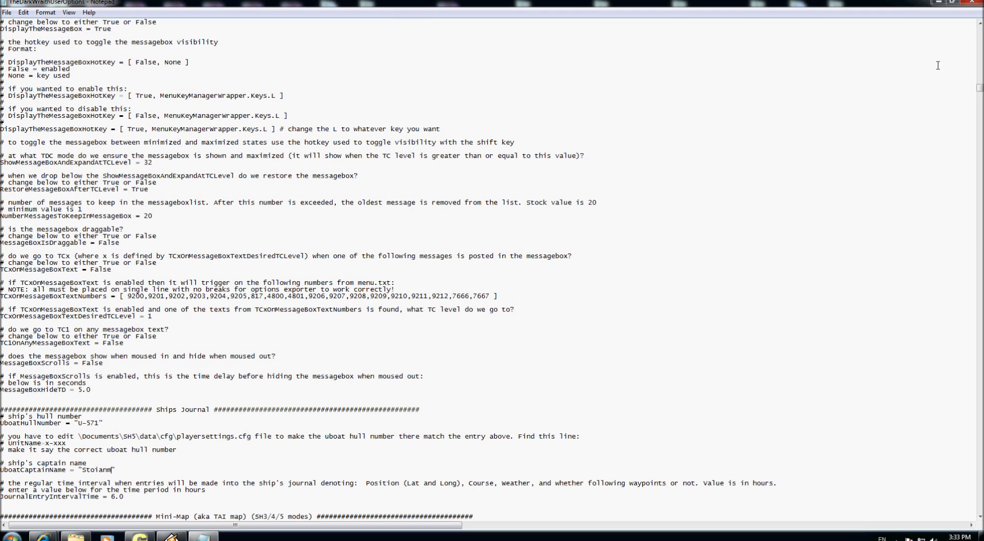
left_click(973, 4)
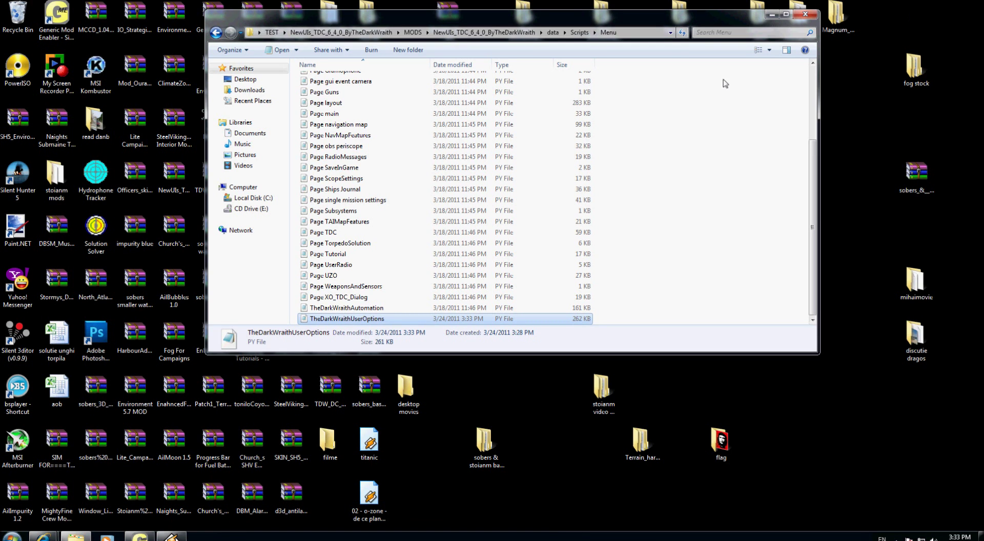
left_click(805, 14)
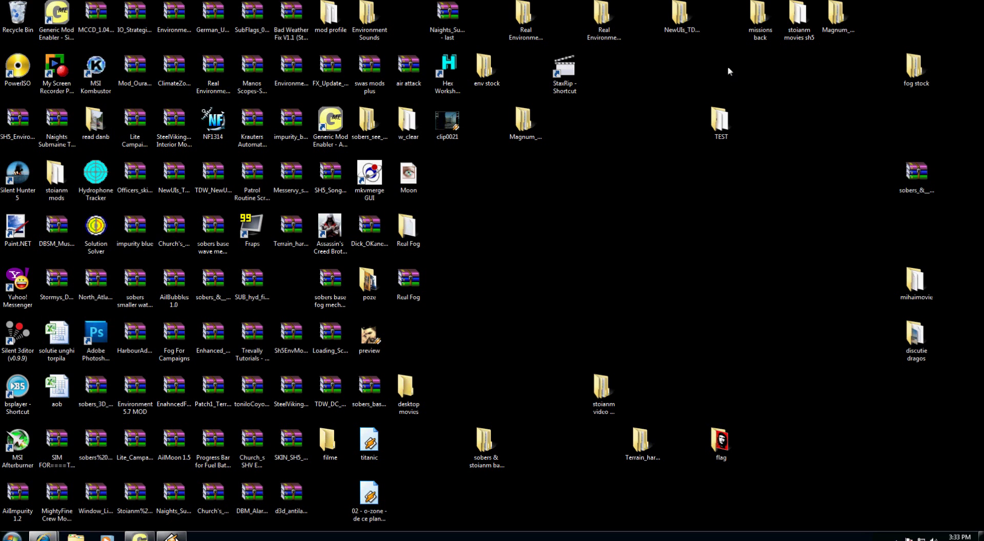
Open the data folder of NewUIs_TDC_6_4_0_ByTheDarkWraith, found in the MODS folder of the NewUIs package inside TEST.
double_click(734, 107)
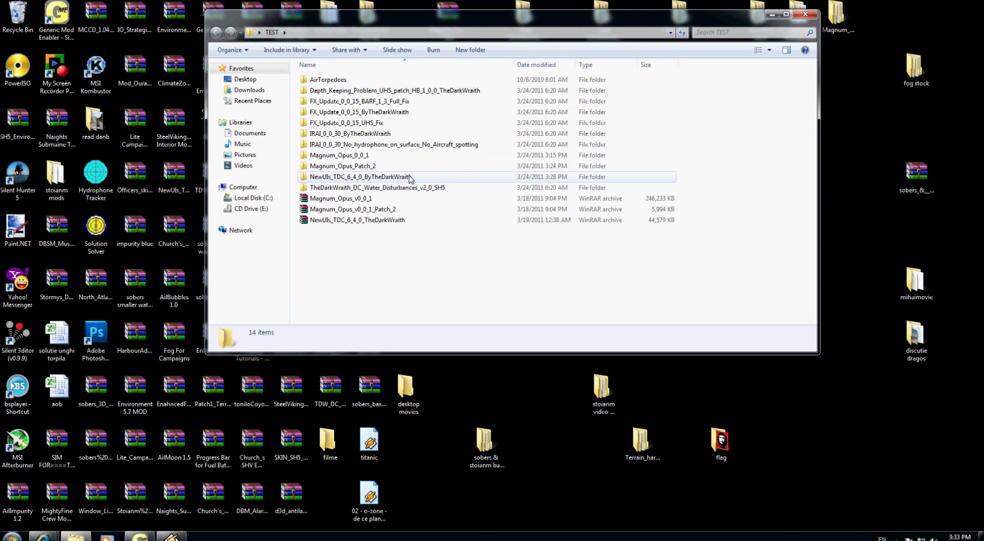
double_click(405, 176)
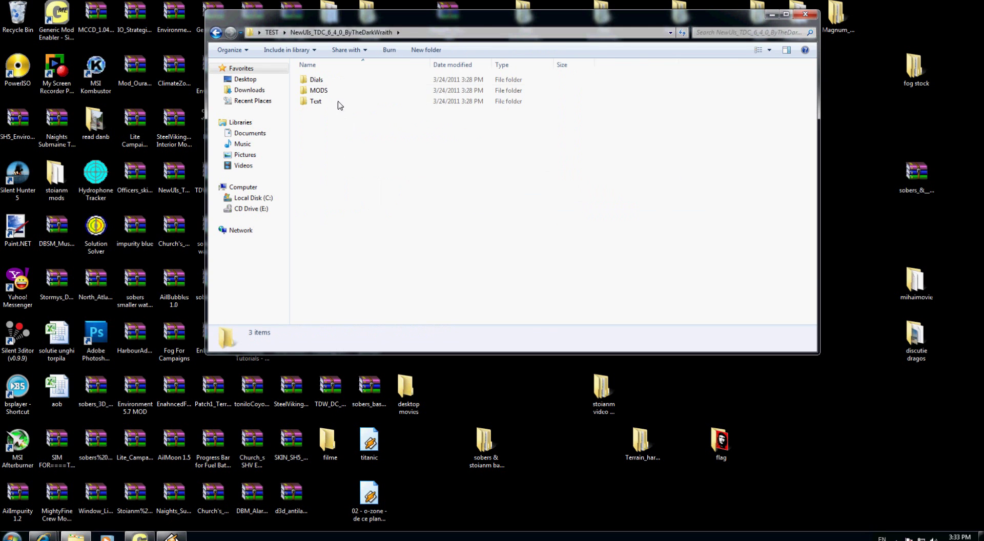
double_click(336, 92)
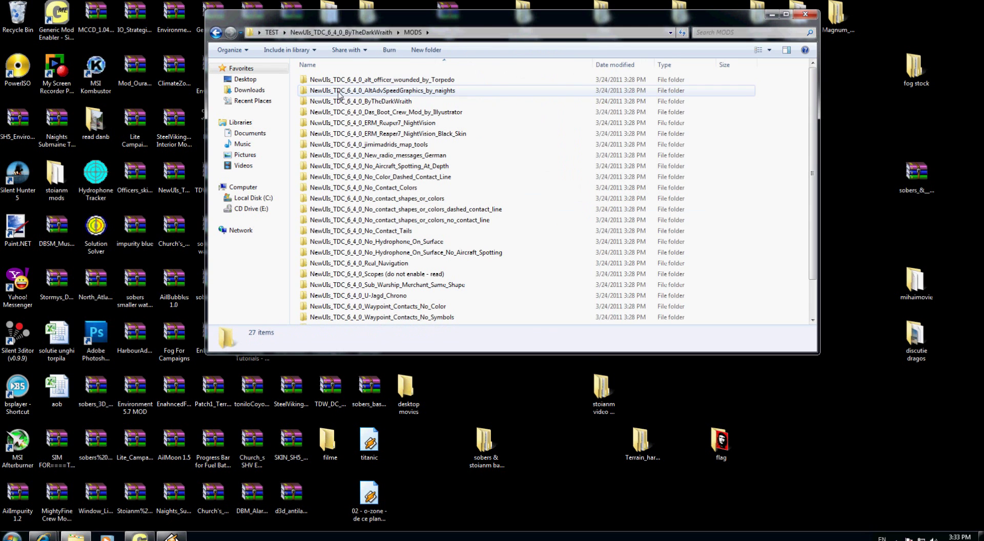
double_click(382, 105)
left_click(367, 80)
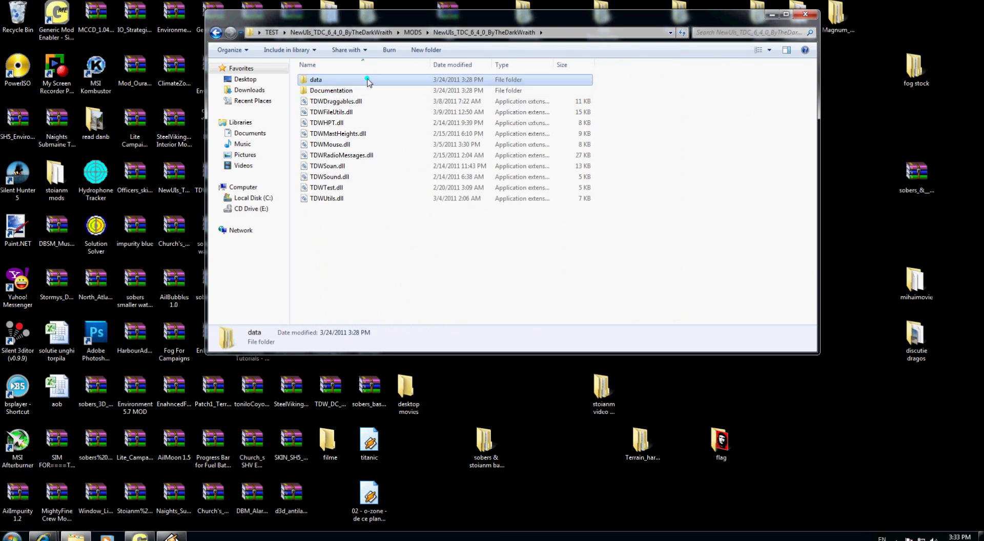
double_click(367, 80)
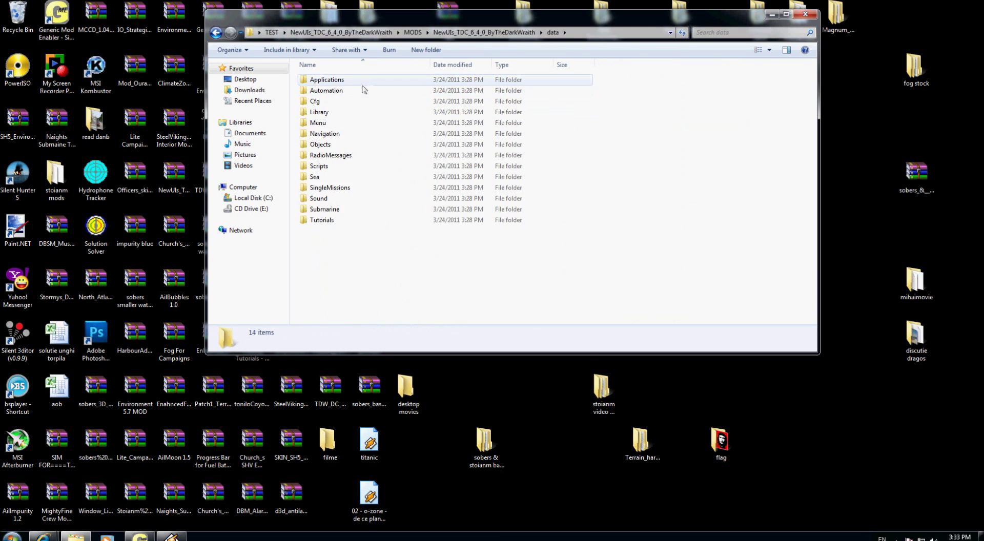
Open TheDarkWraithUserOptions from Scripts\Menu to view it, and close both the file and the folder window.
double_click(349, 166)
left_click(336, 81)
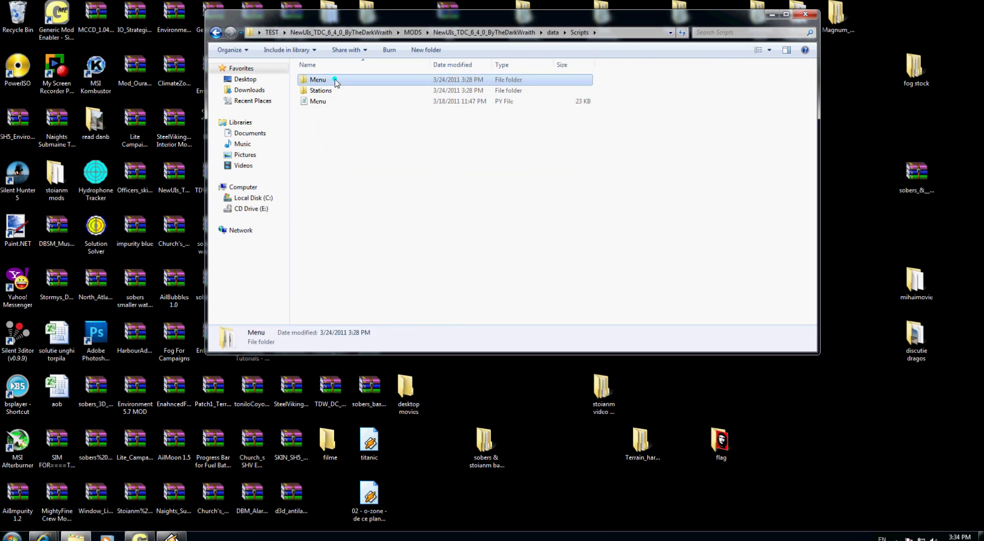
double_click(335, 80)
scroll(815, 246, "down", 4)
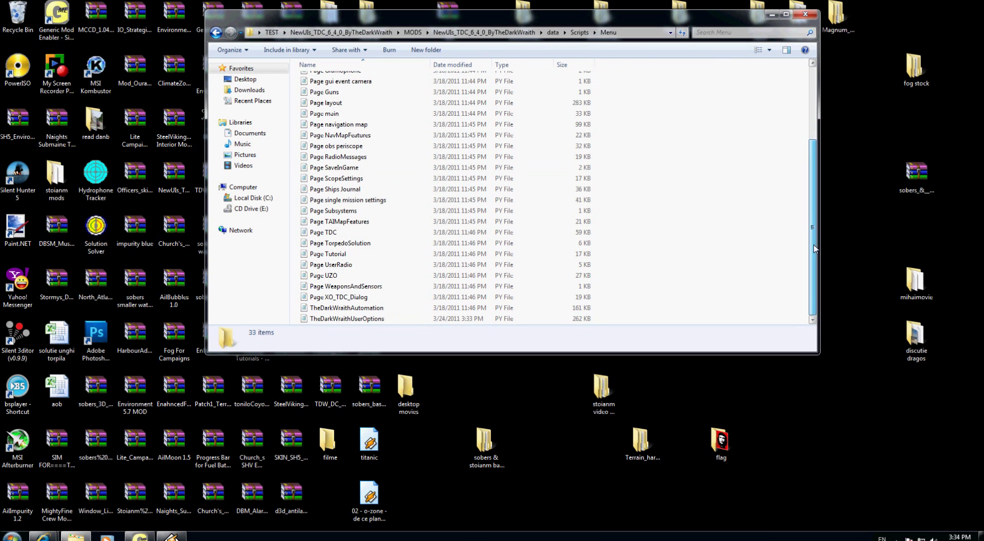
double_click(361, 319)
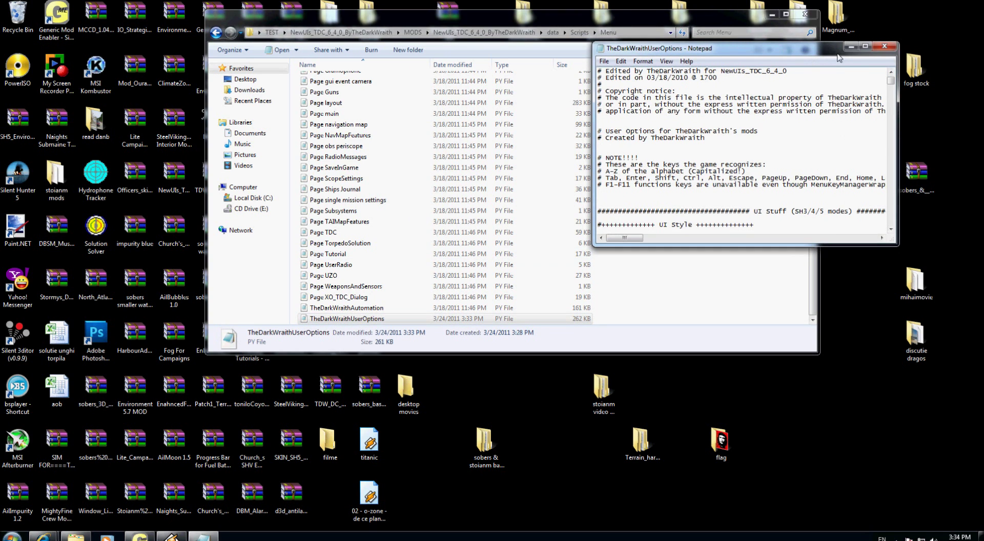
left_click(884, 46)
left_click(805, 14)
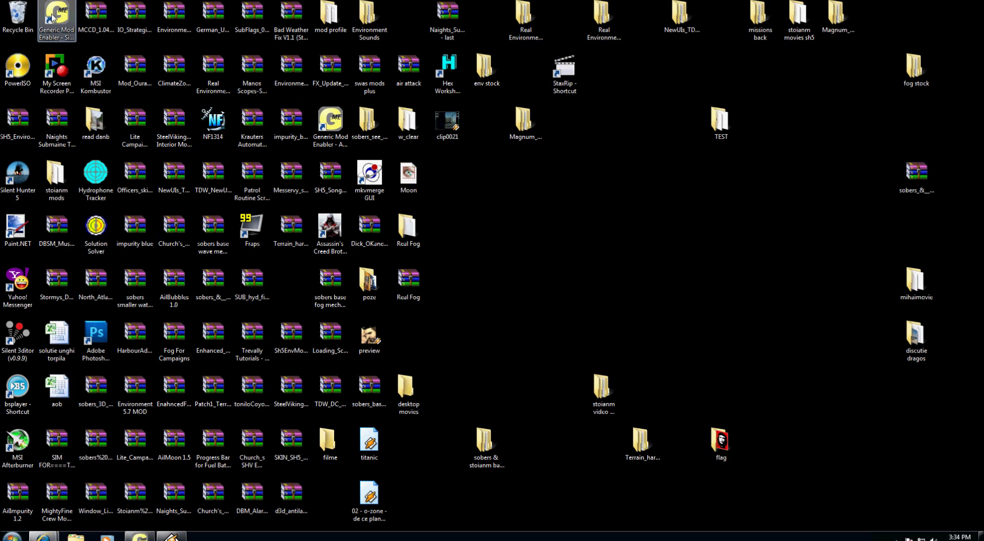
Start importing a mod in Generic Mod Enabler and expand the desktop's TEST folder as the source.
double_click(53, 17)
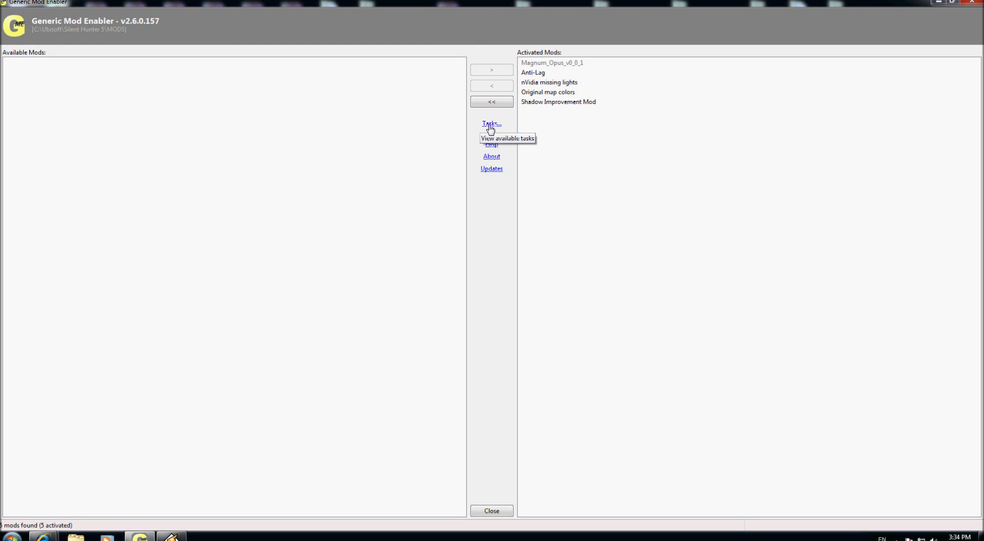
left_click(489, 125)
left_click(528, 158)
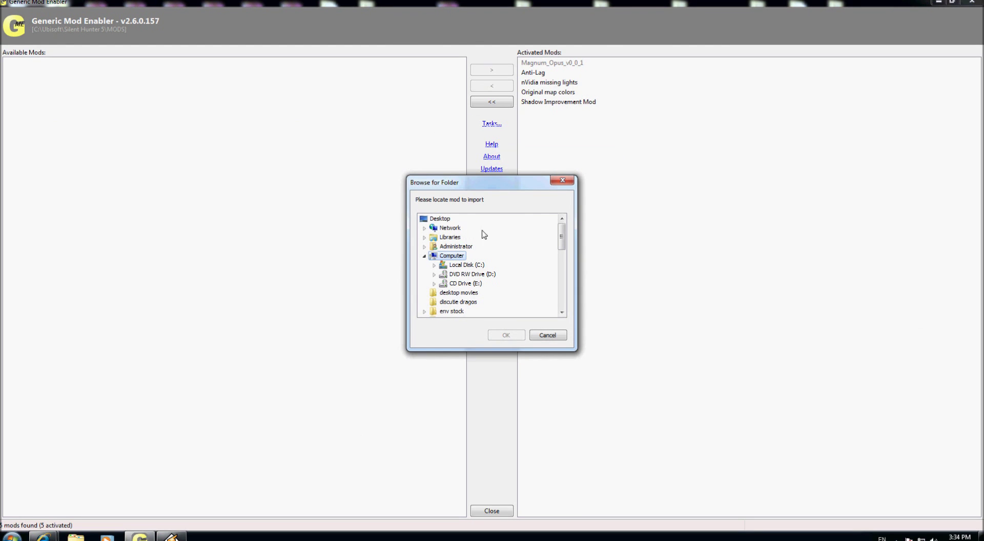
left_click(458, 229)
key("t")
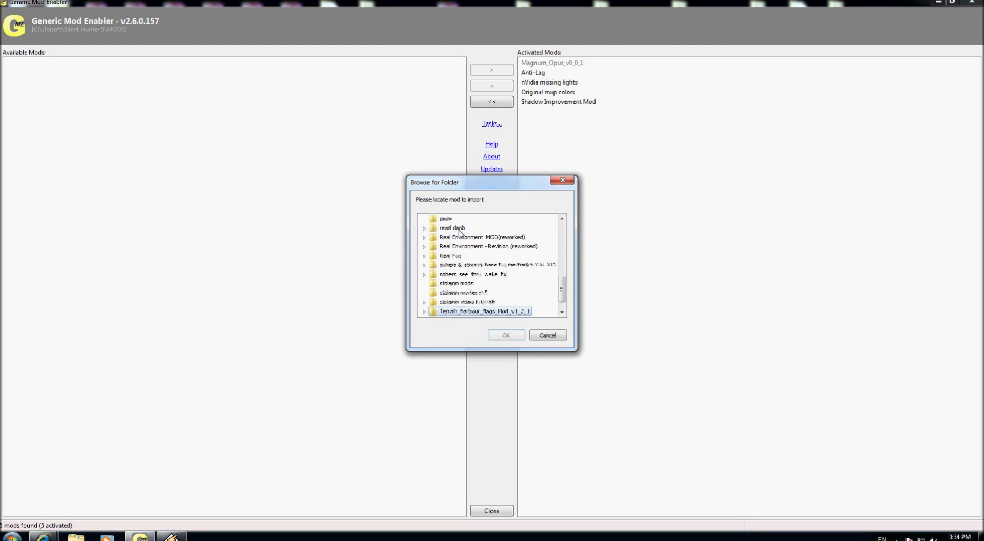
key("t")
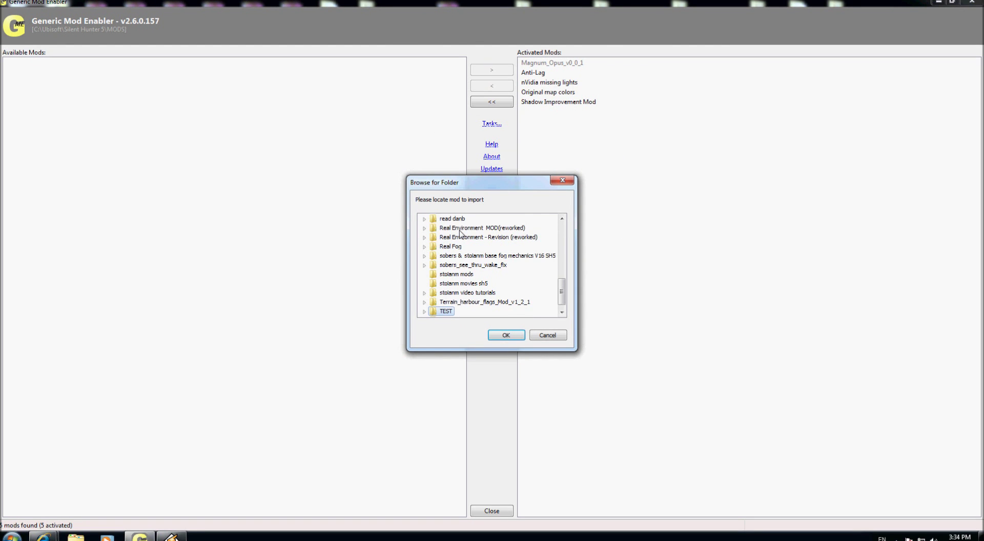
left_click(425, 311)
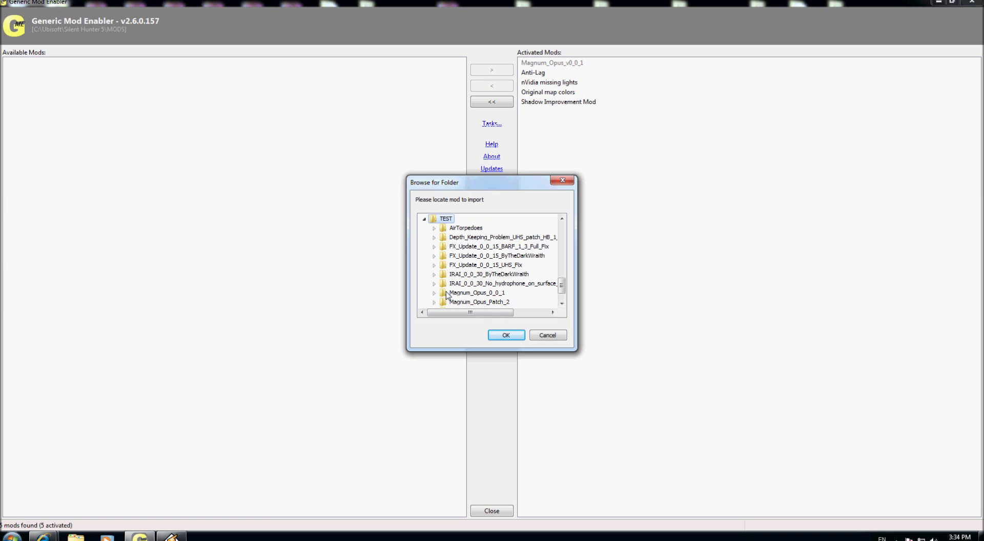
Import NewUIs_TDC_6_4_0_ByTheDarkWraith from the MODS subfolder of the NewUIs package.
left_click(446, 295)
key("Down")
key("Down")
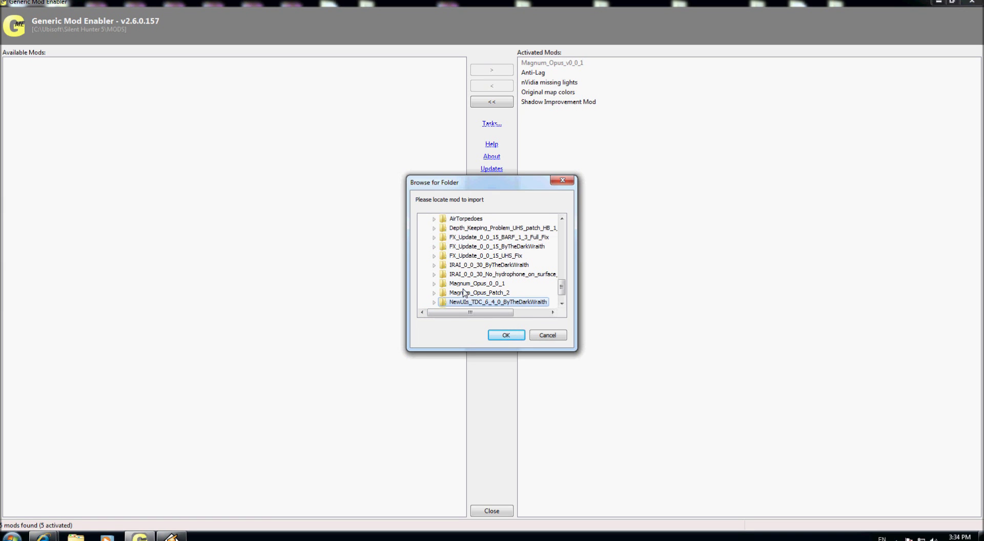
left_click(434, 303)
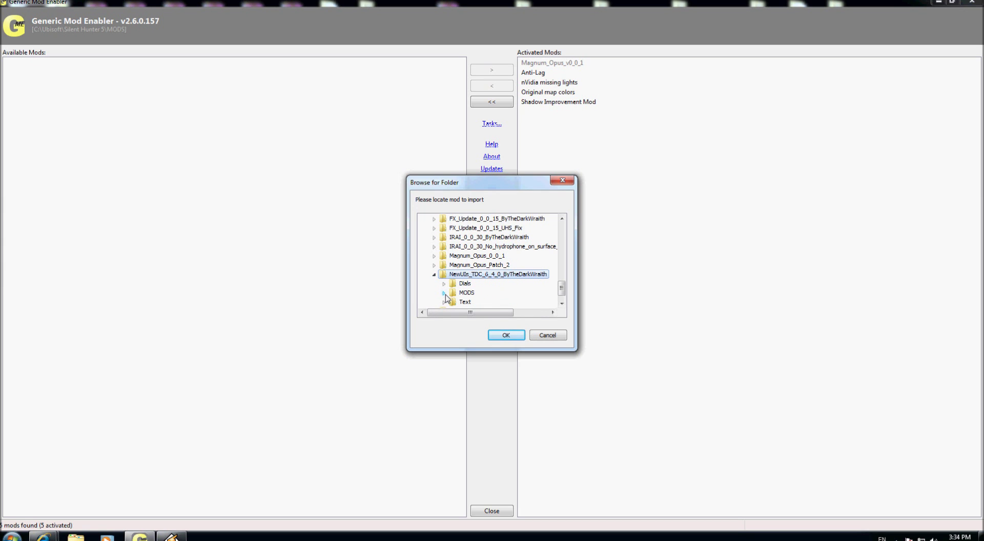
left_click(444, 293)
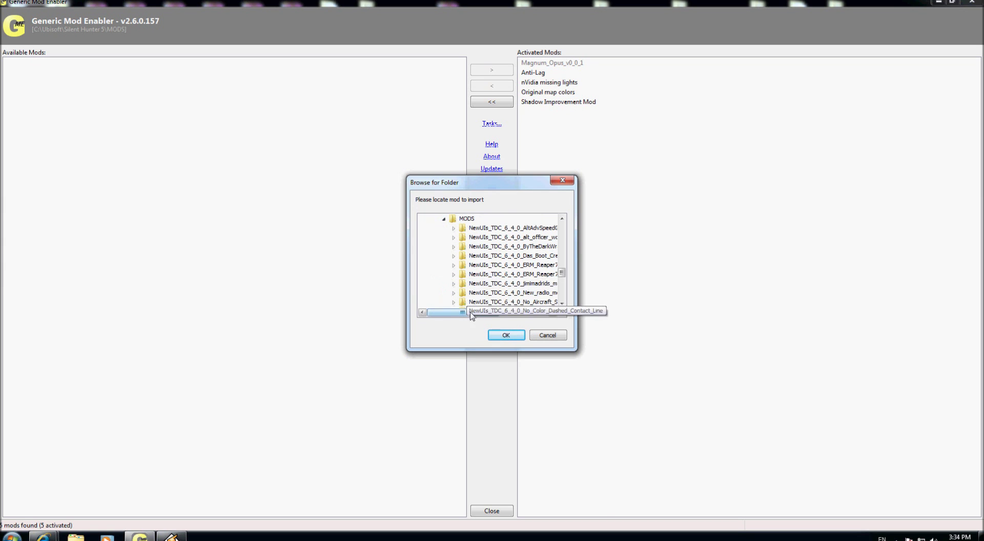
mouse_move(472, 312)
left_mouse_down()
mouse_move(513, 315)
mouse_move(487, 314)
left_mouse_up()
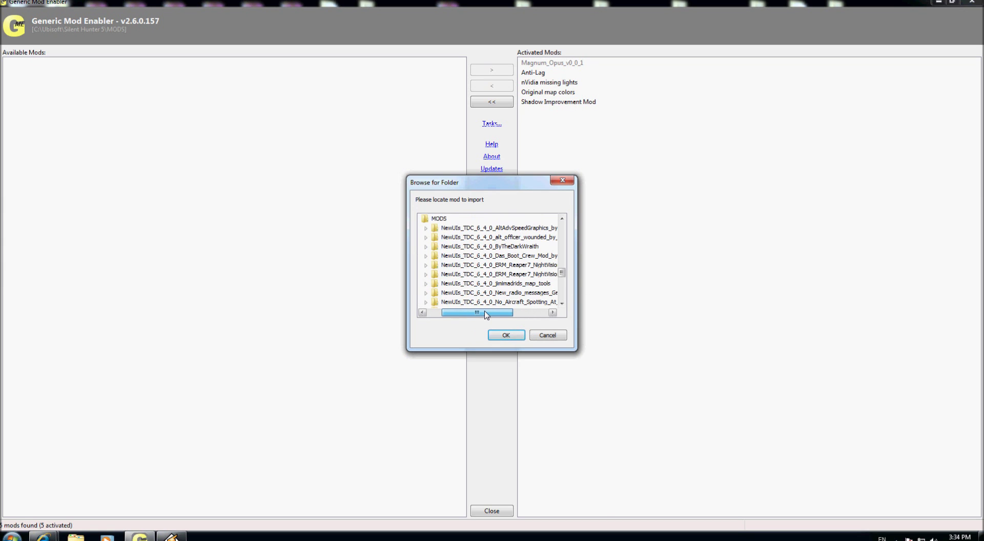
left_click(426, 248)
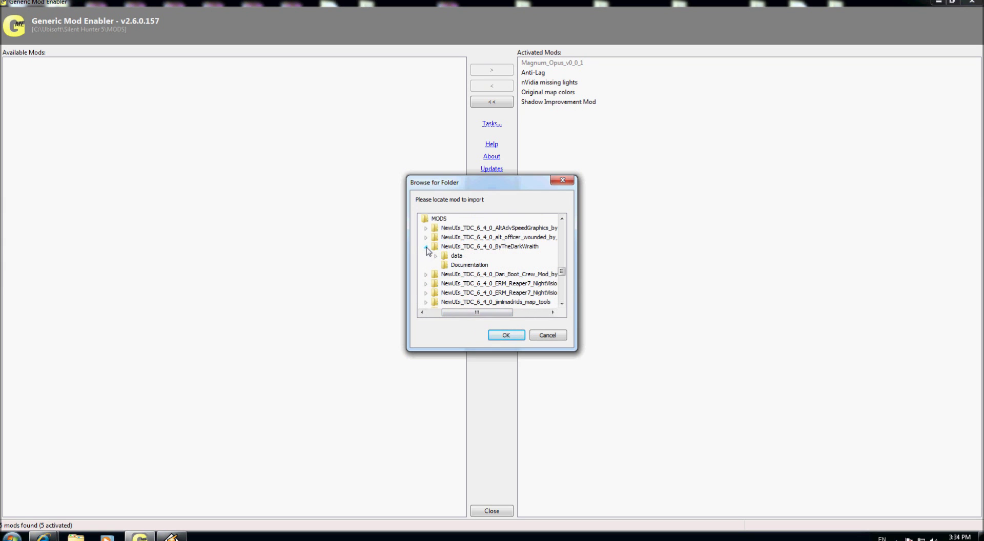
left_click(475, 248)
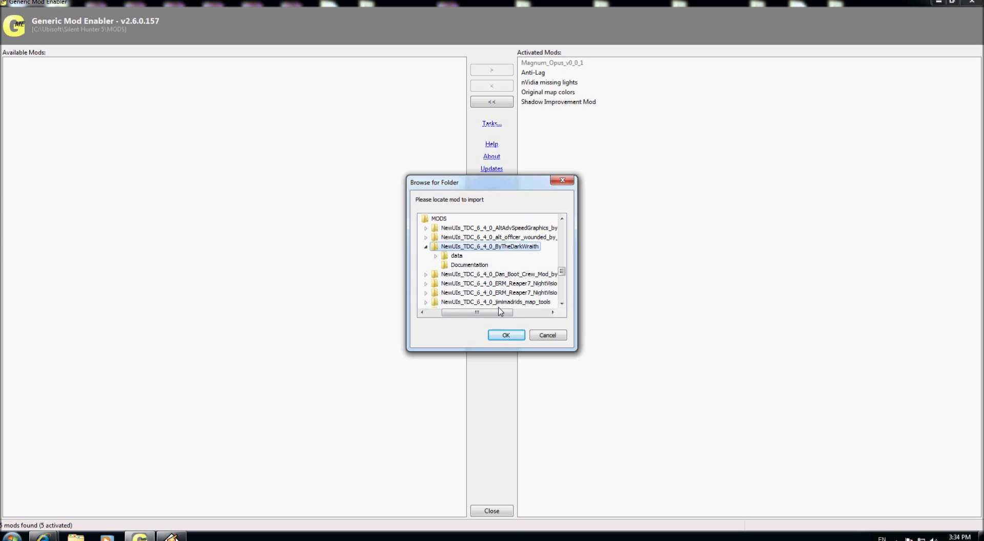
left_click(506, 336)
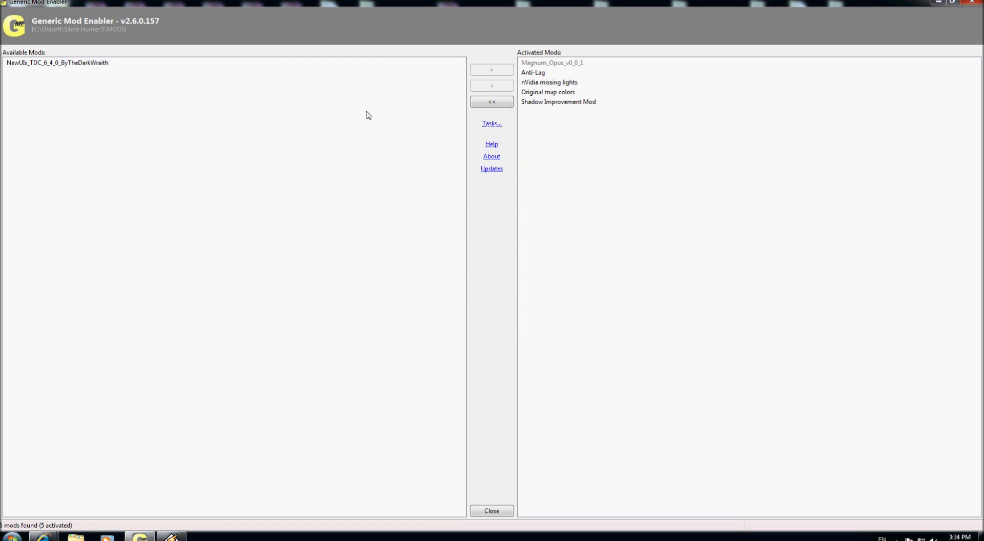
Activate NewUIs_TDC_6_4_0_ByTheDarkWraith, accepting the overlap with Magnum_Opus_v0_0_1, and return to the desktop.
left_click(106, 64)
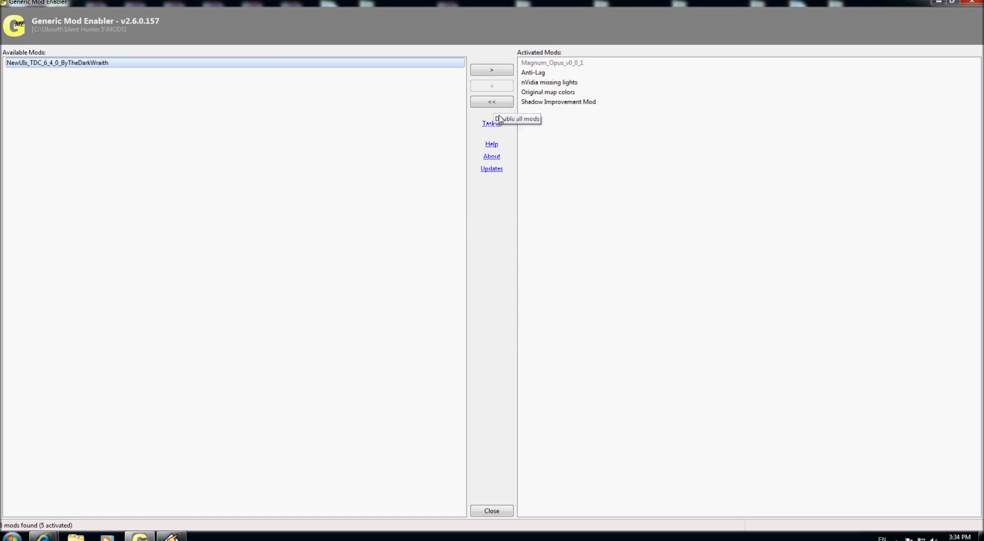
left_click(494, 71)
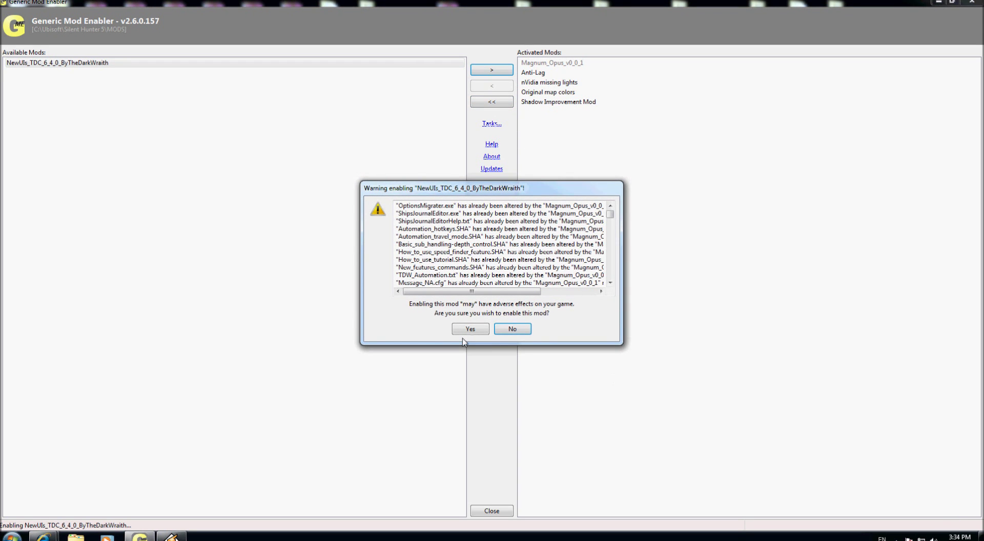
left_click(471, 330)
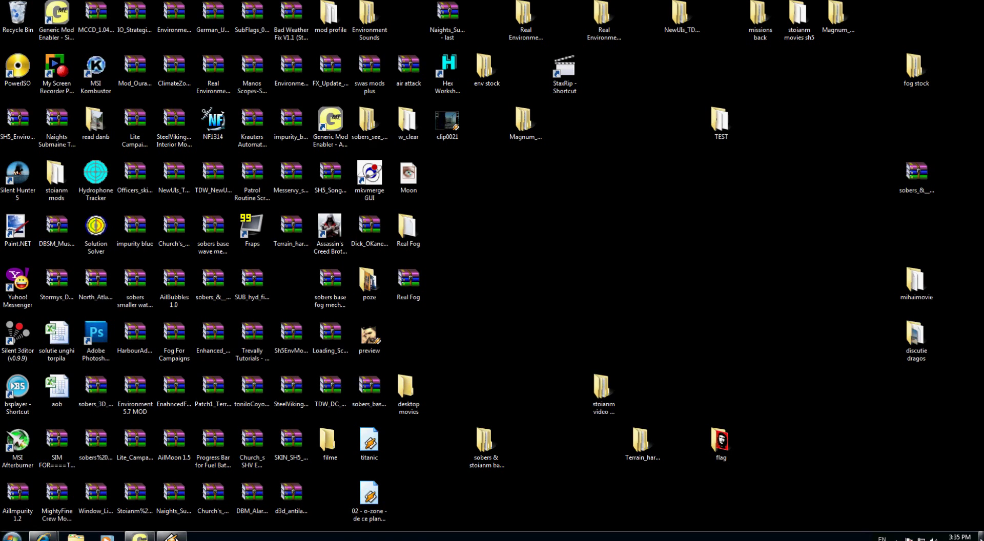
left_click(982, 538)
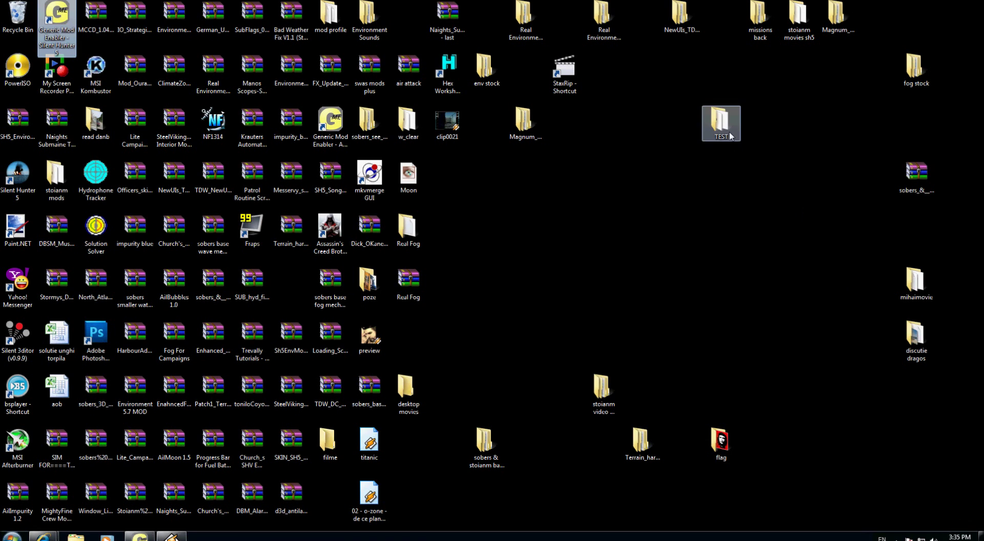
Open the Manos scope mod folder under NewUIs_TDC_6_4_0_Scopes in TEST and widen its Name column to show full names.
double_click(717, 121)
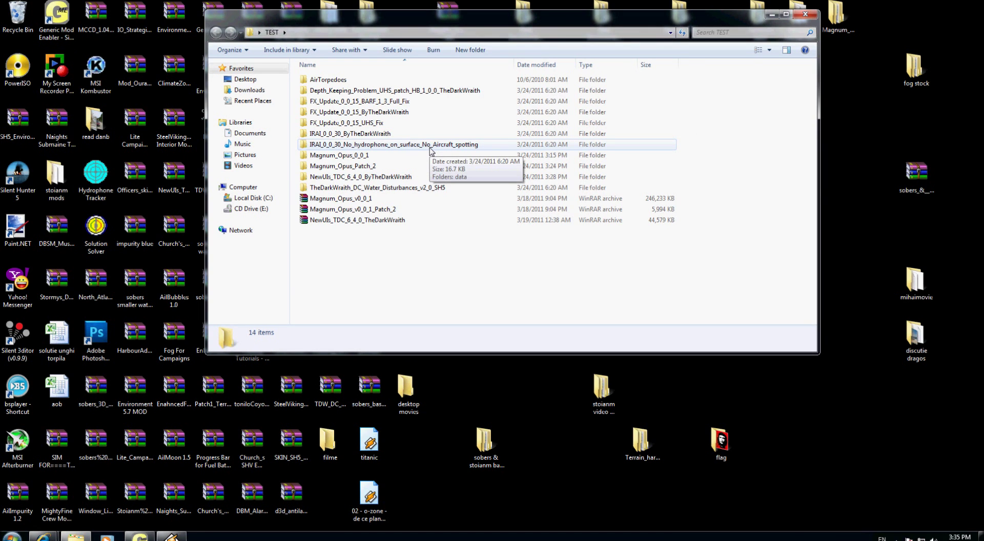
double_click(416, 181)
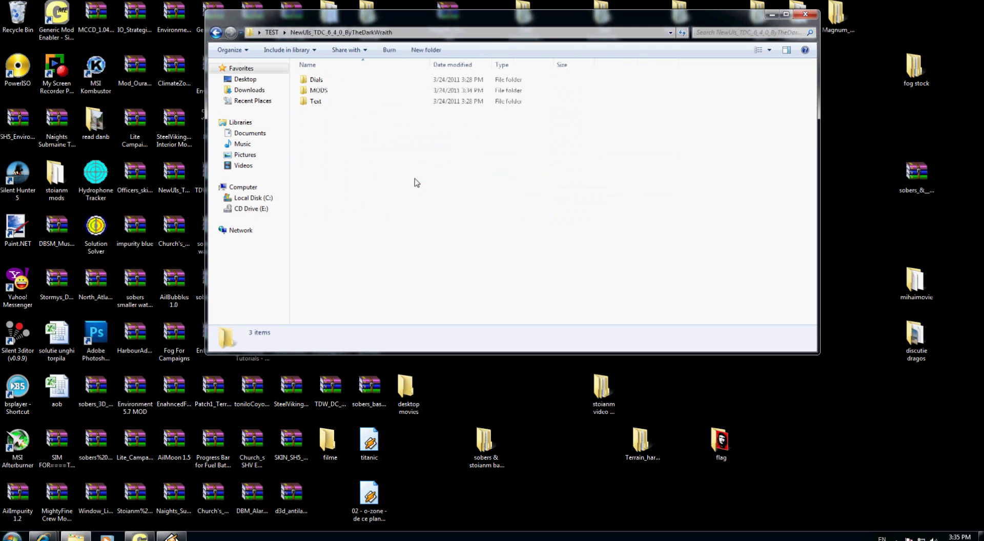
double_click(340, 91)
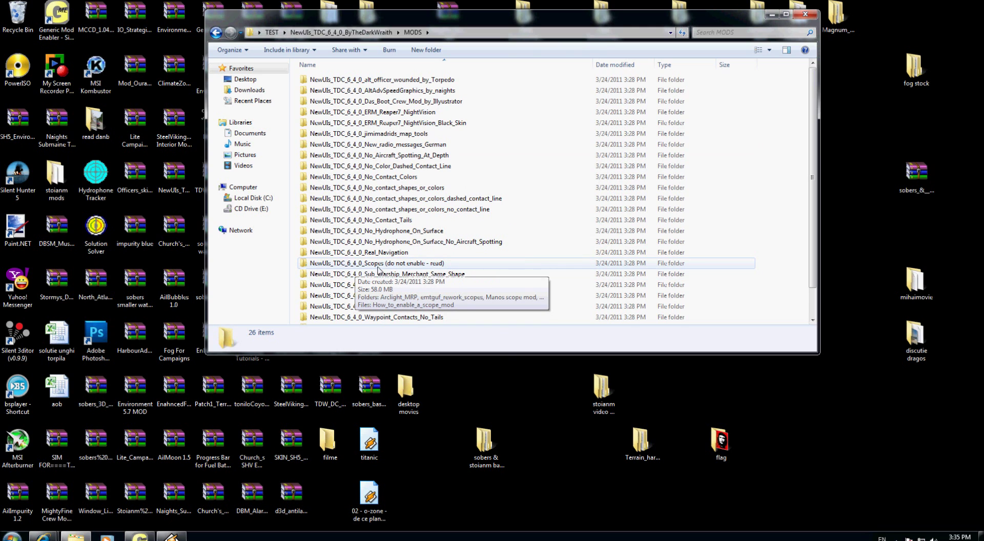
double_click(405, 266)
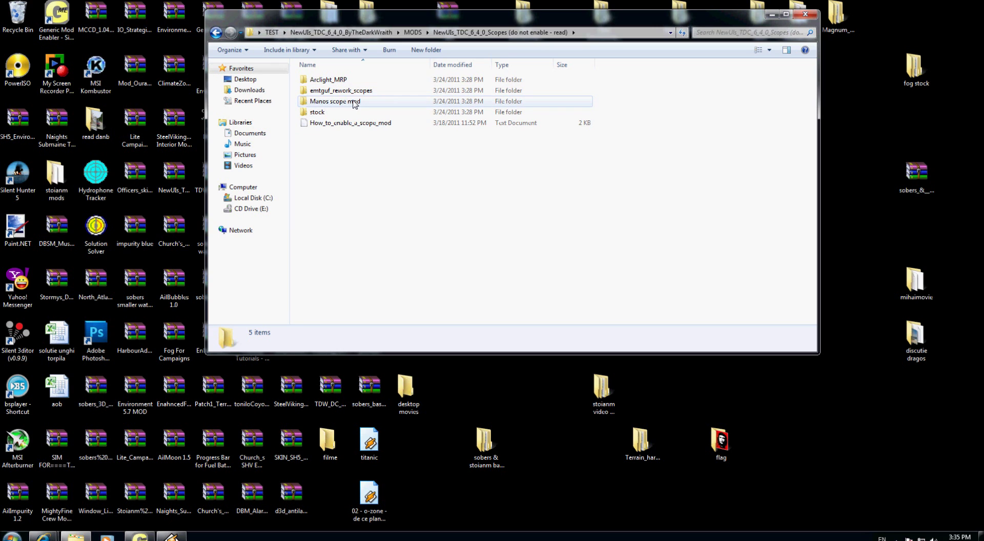
double_click(354, 102)
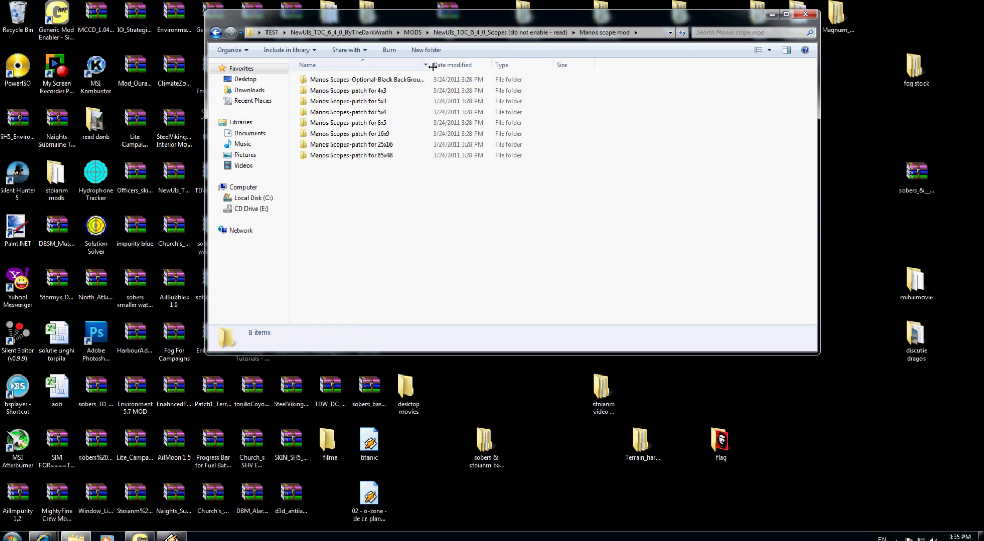
left_click_drag(433, 66, 483, 66)
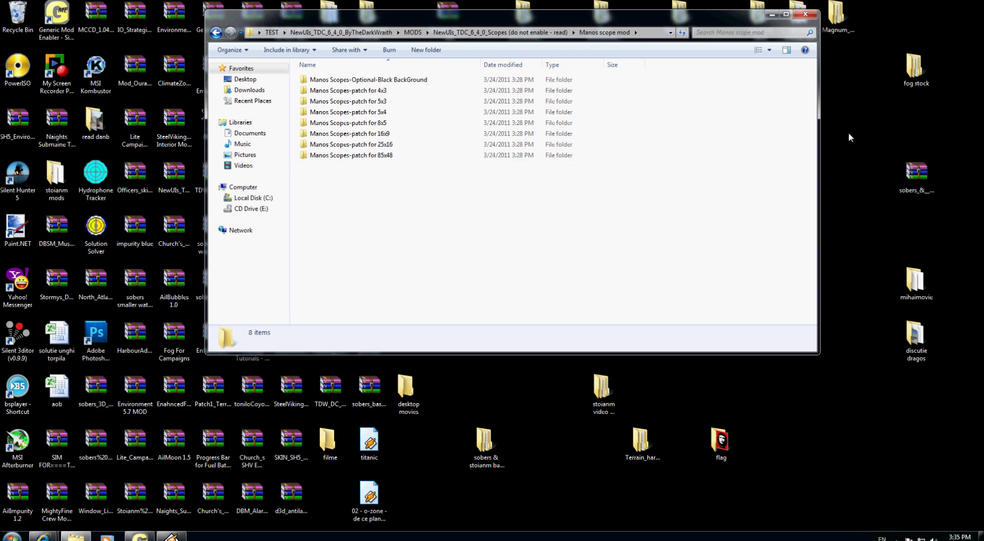
Check the monitor's screen resolution in the display settings, and select the Manos Scopes-patch for 16x9 folder.
right_click(860, 118)
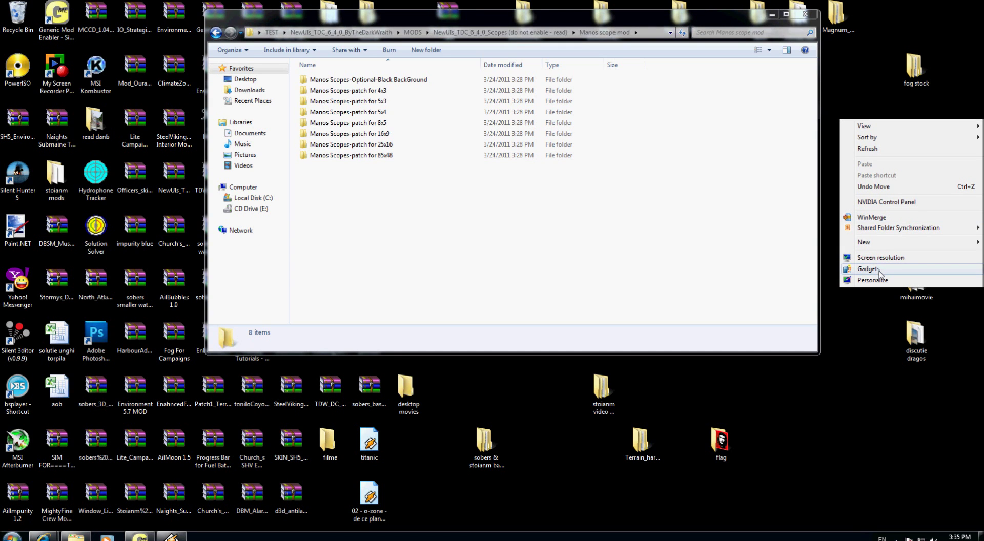
left_click(881, 258)
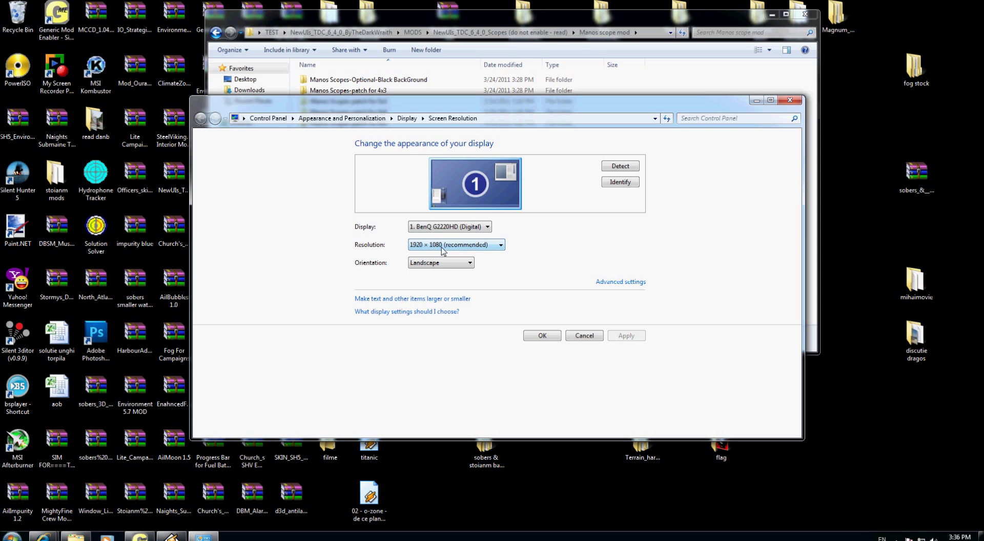
left_click(791, 100)
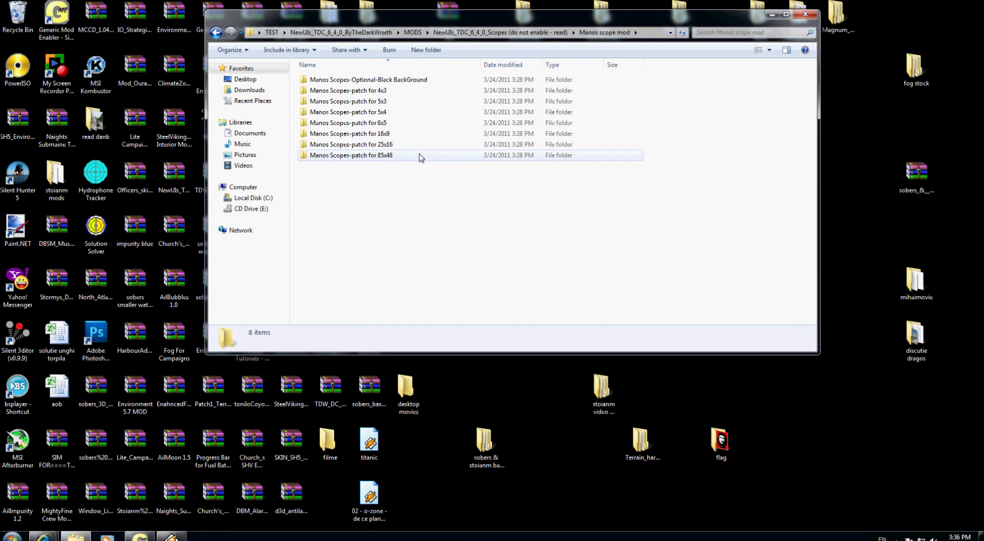
left_click(395, 136)
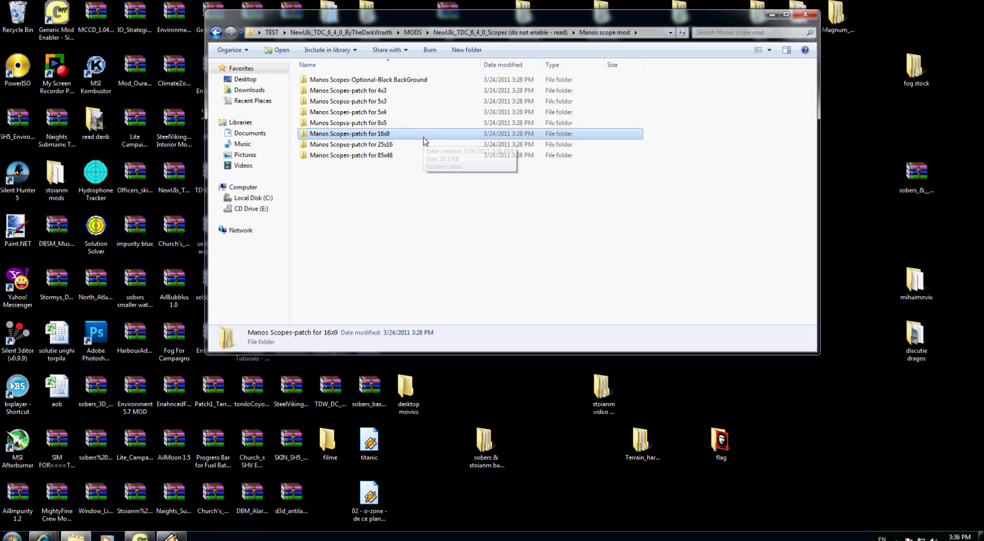